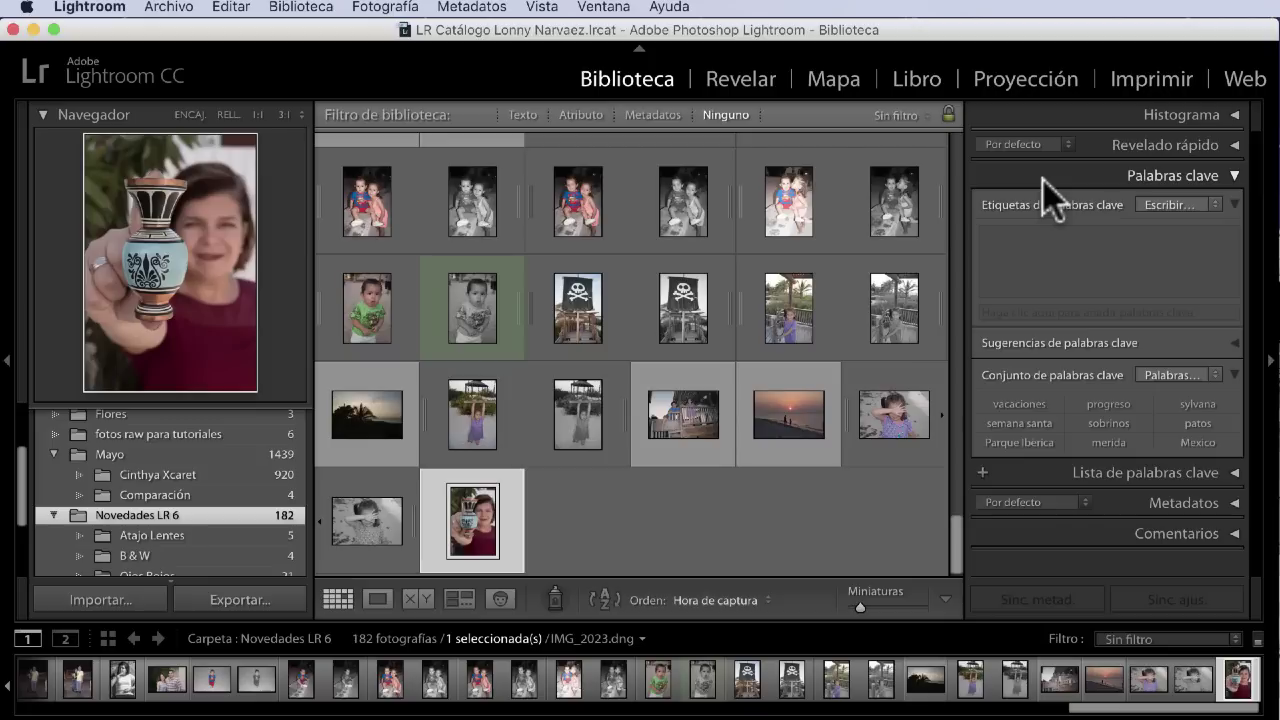
# - Collapse the Palabras clave and Navegador panels and show IMG_2023.dng in Loupe view
pyautogui.click(1233, 176)
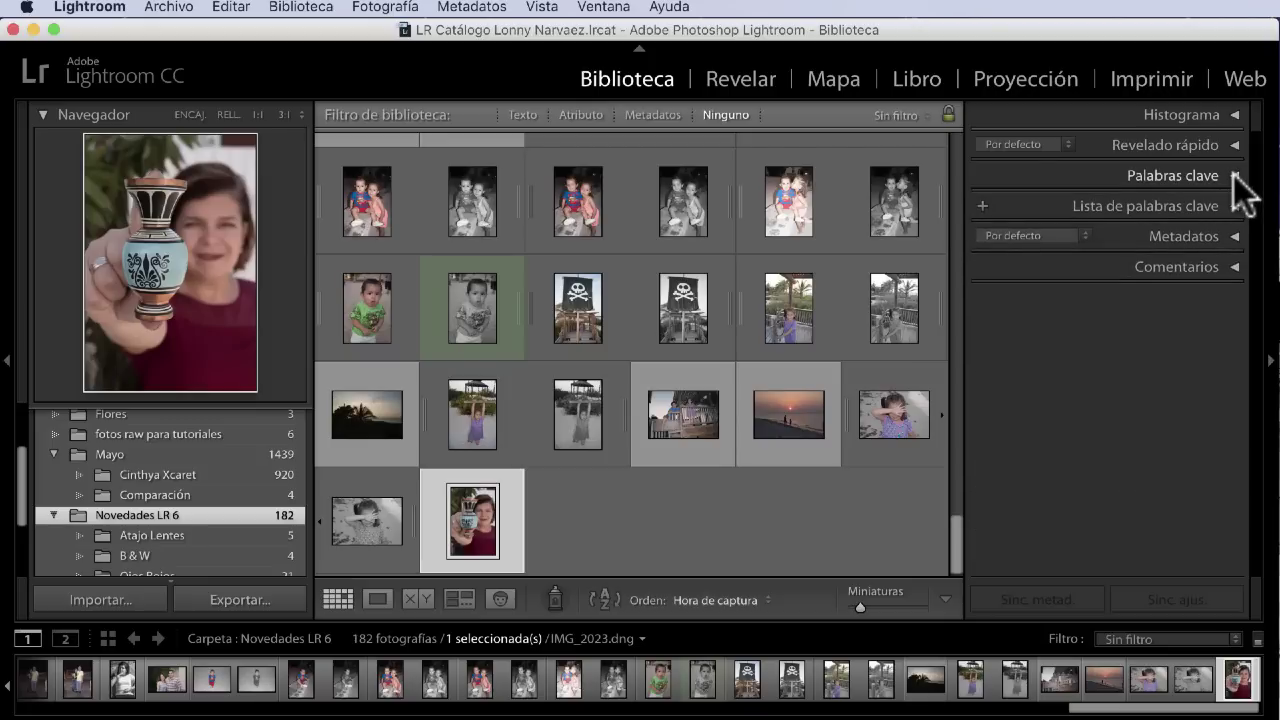
pyautogui.click(44, 114)
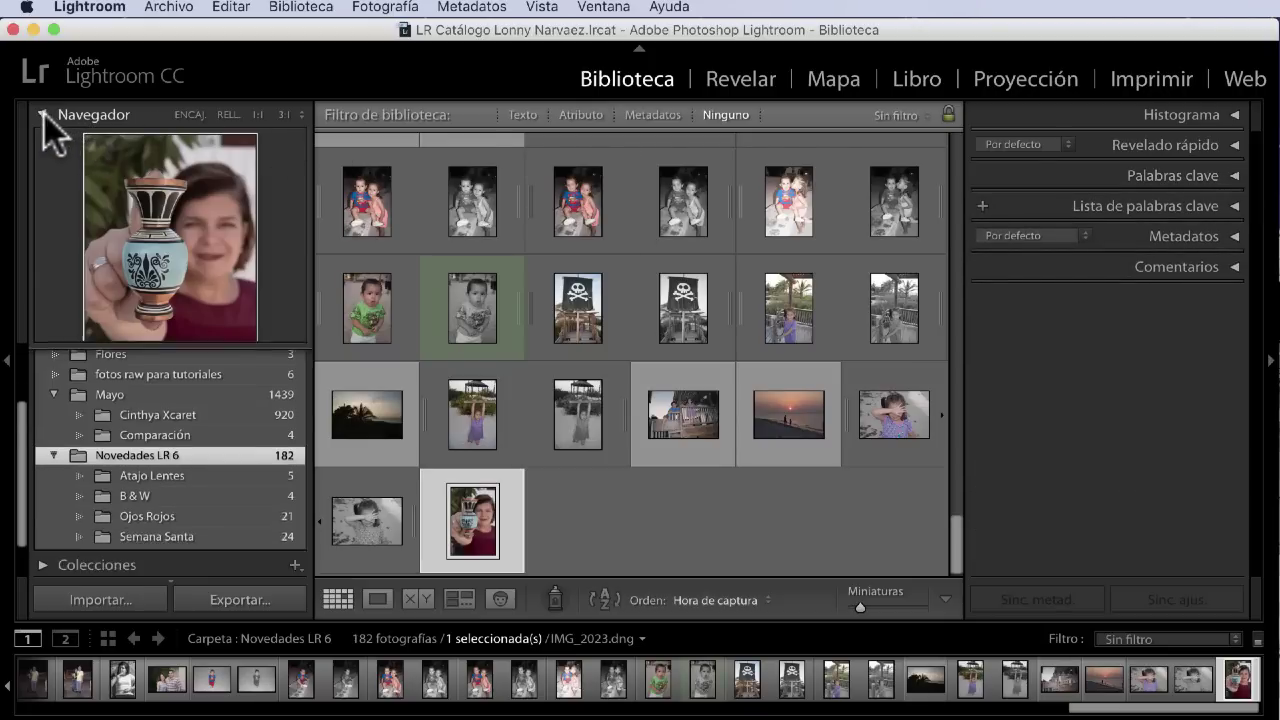
pyautogui.doubleClick(473, 502)
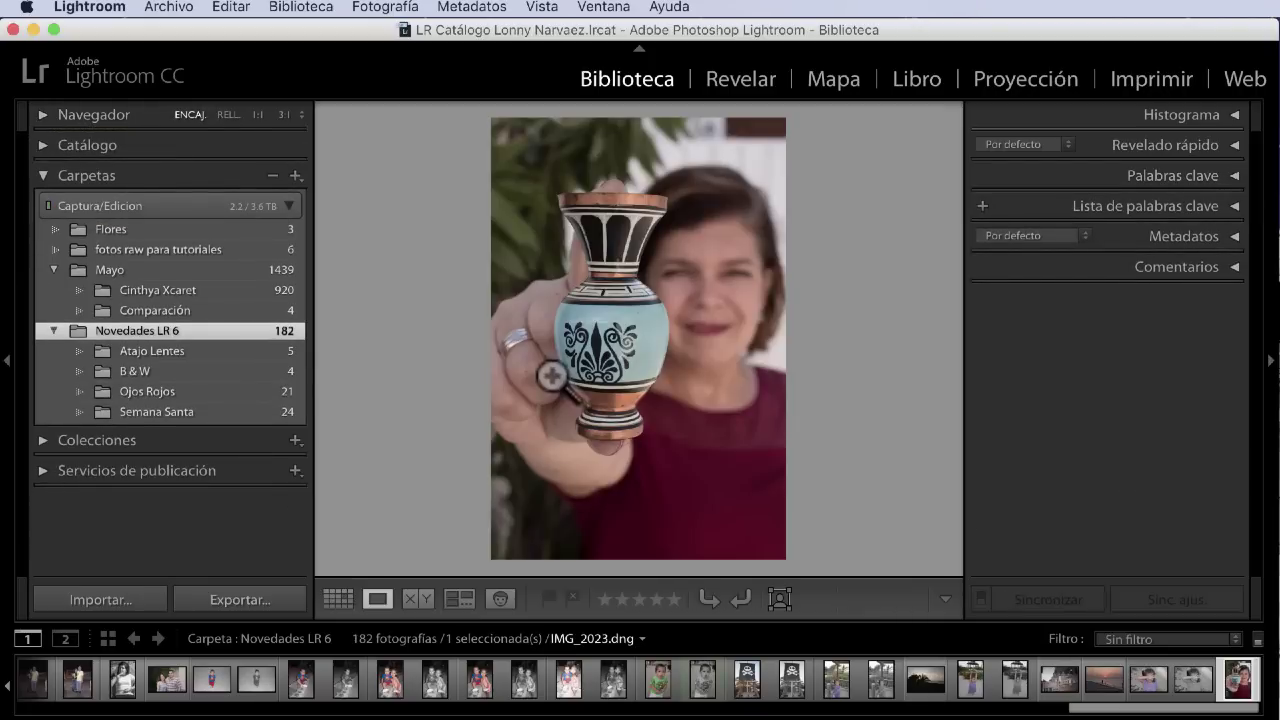
# - Return to Grid view and delete IMG_2023.dng to bring up the remove prompt
pyautogui.click(338, 599)
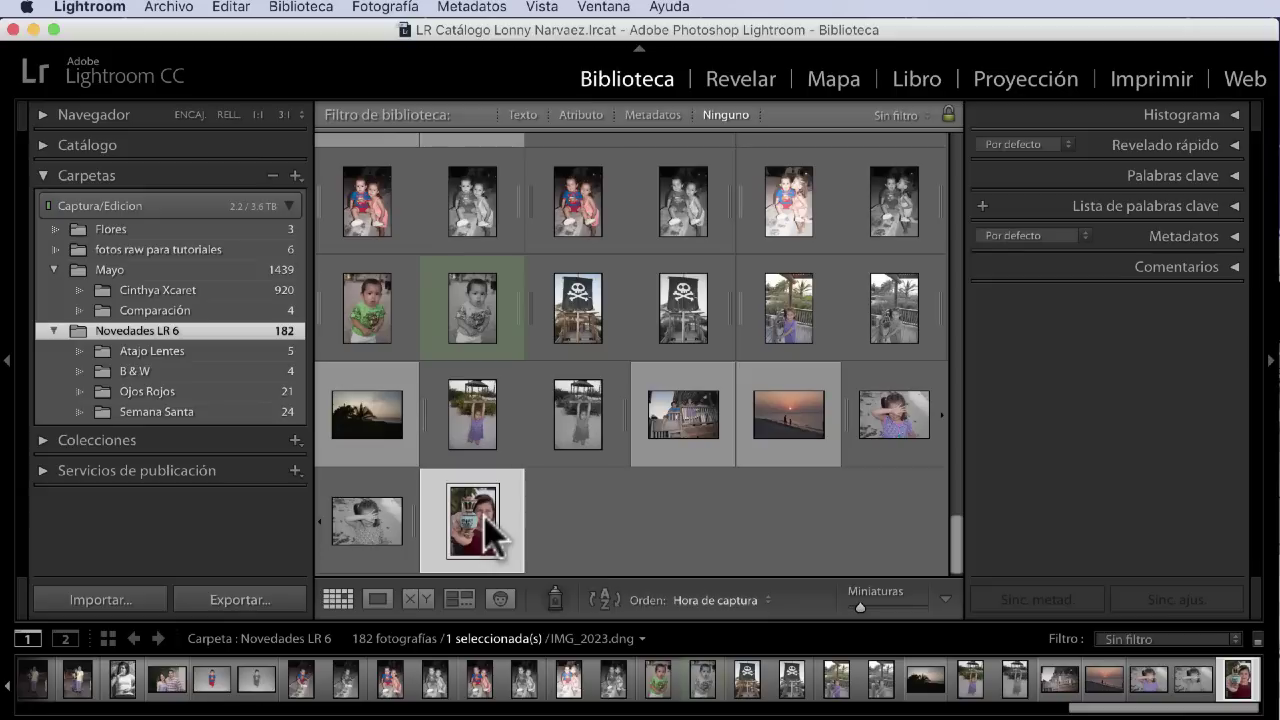
pyautogui.press('Delete')
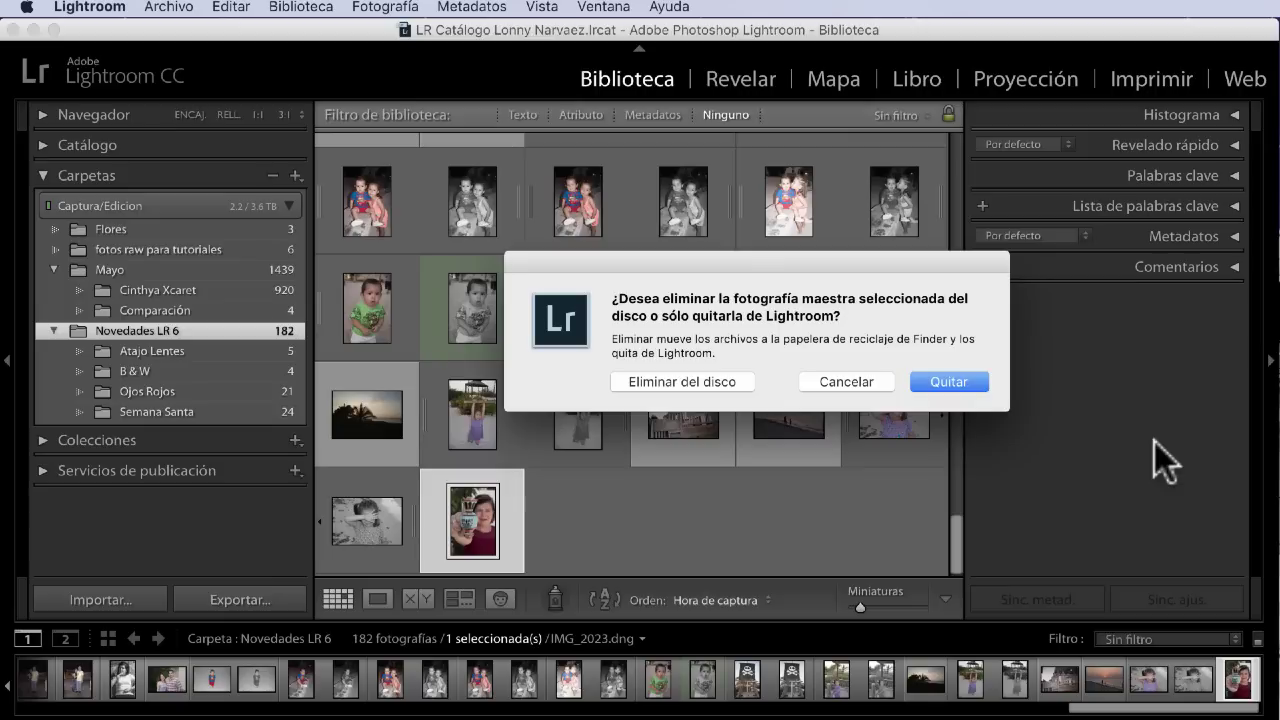
# - Cancel the removal so IMG_2023.dng stays among the 182 photos
pyautogui.click(860, 382)
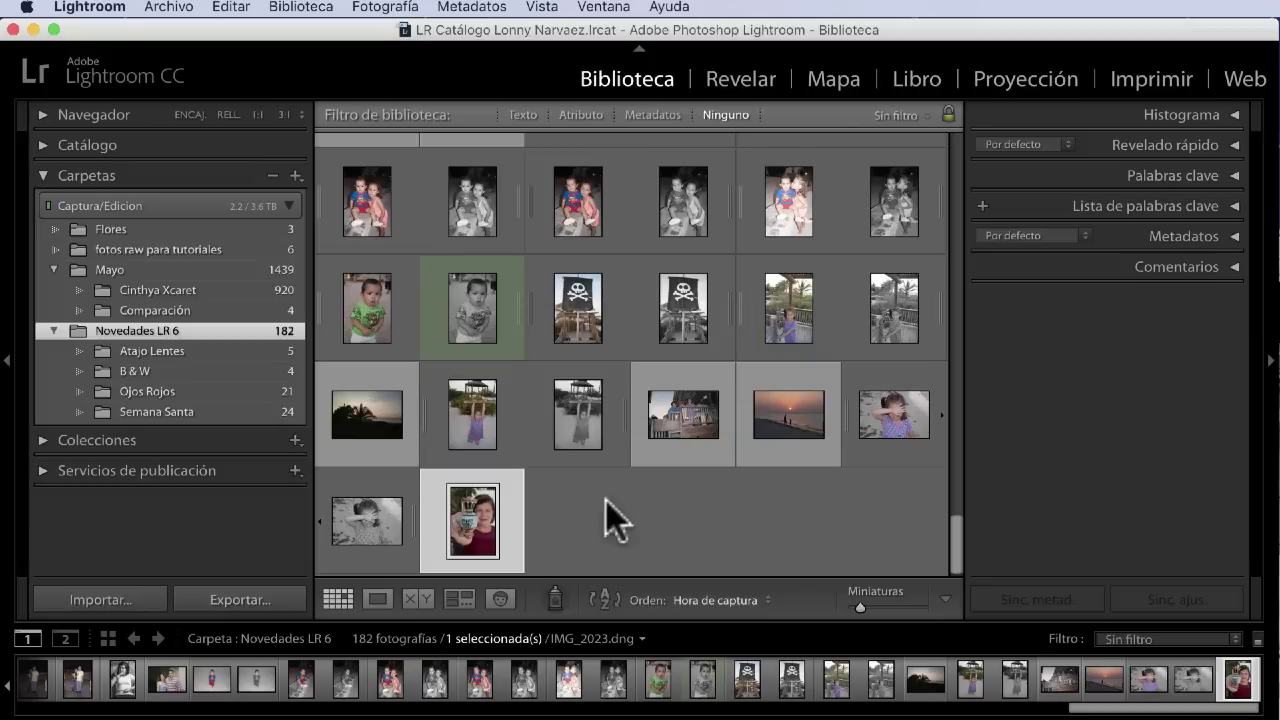
# - Reveal IMG_2023.dng on disk with the Mostrar en Finder context command
pyautogui.rightClick(477, 485)
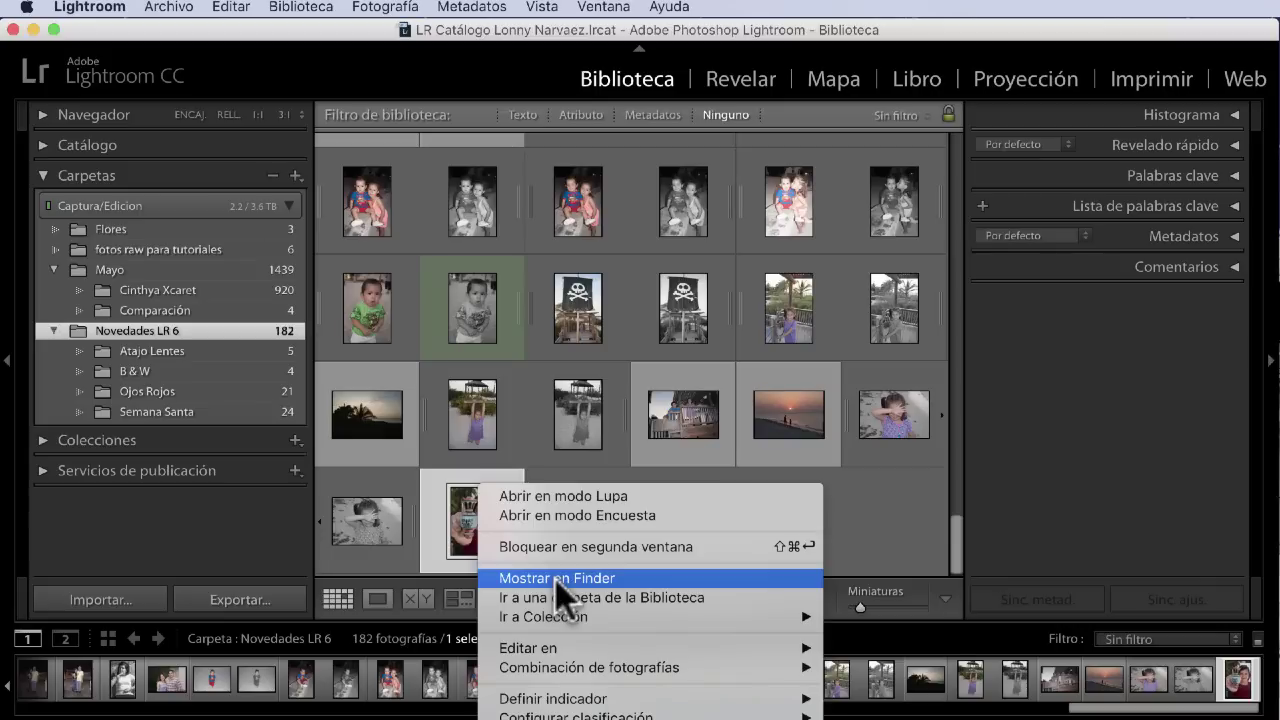
pyautogui.click(555, 579)
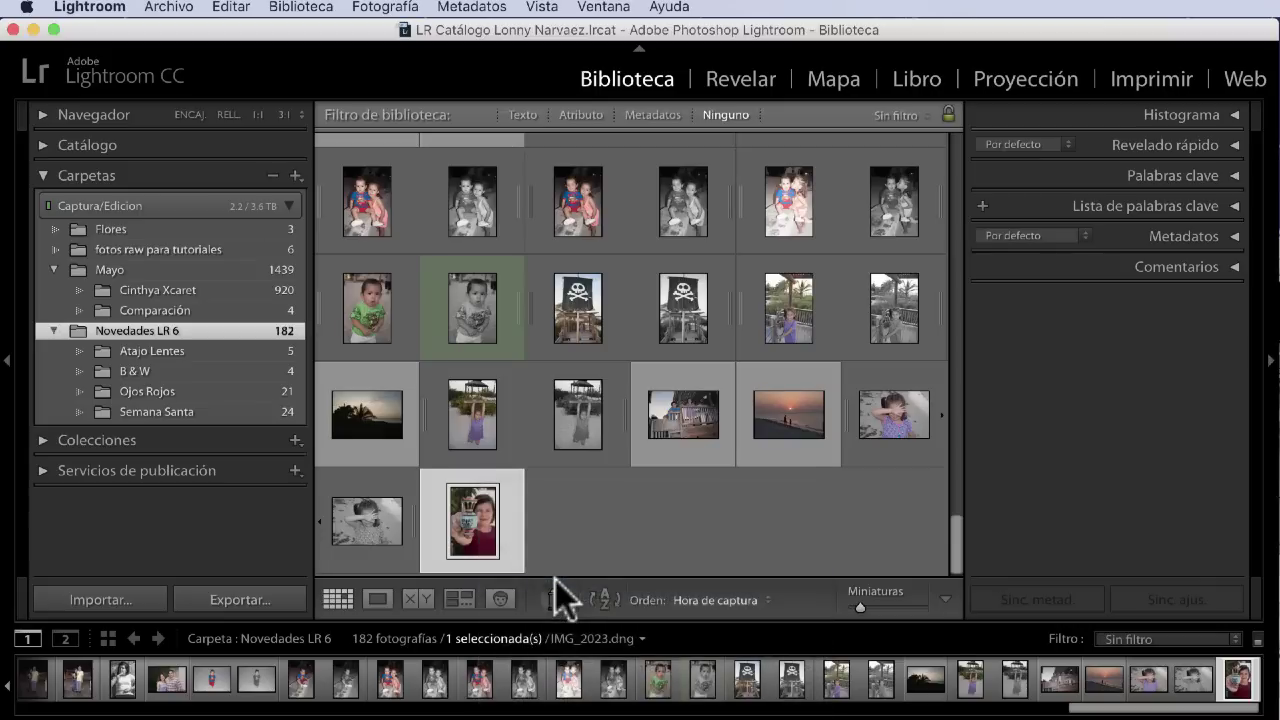
# - Switch the Finder window to Column view to preview IMG_2023.dng
pyautogui.scroll(1, 812, 372)
pyautogui.scroll(5, 812, 372)
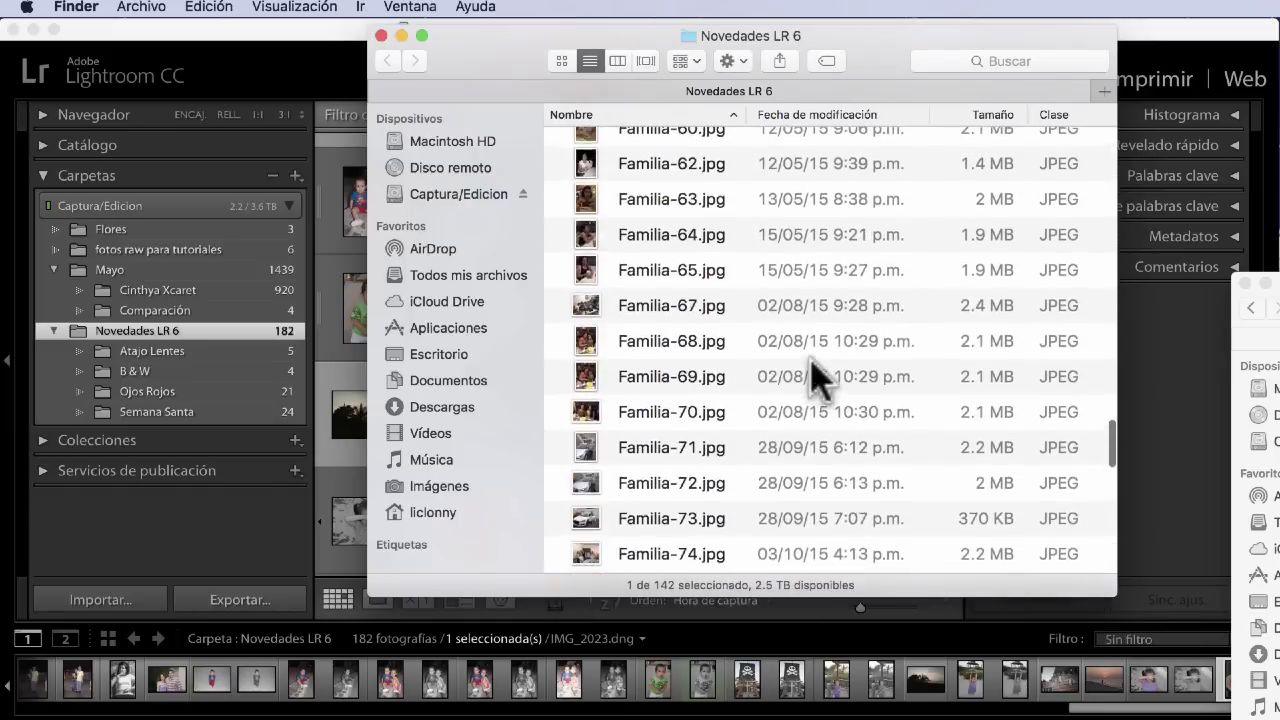
pyautogui.scroll(5, 812, 372)
pyautogui.scroll(10, 812, 375)
pyautogui.scroll(5, 812, 378)
pyautogui.scroll(5, 812, 378)
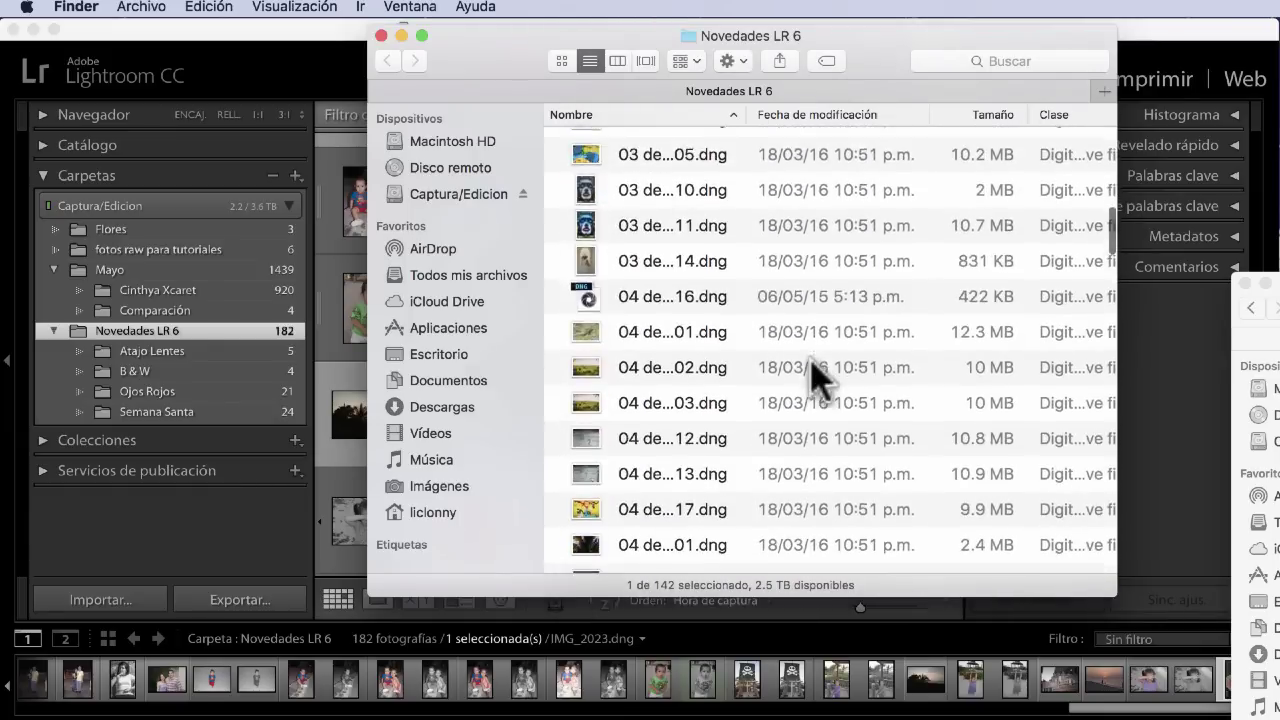
pyautogui.scroll(1, 812, 378)
pyautogui.scroll(5, 812, 380)
pyautogui.scroll(3, 812, 378)
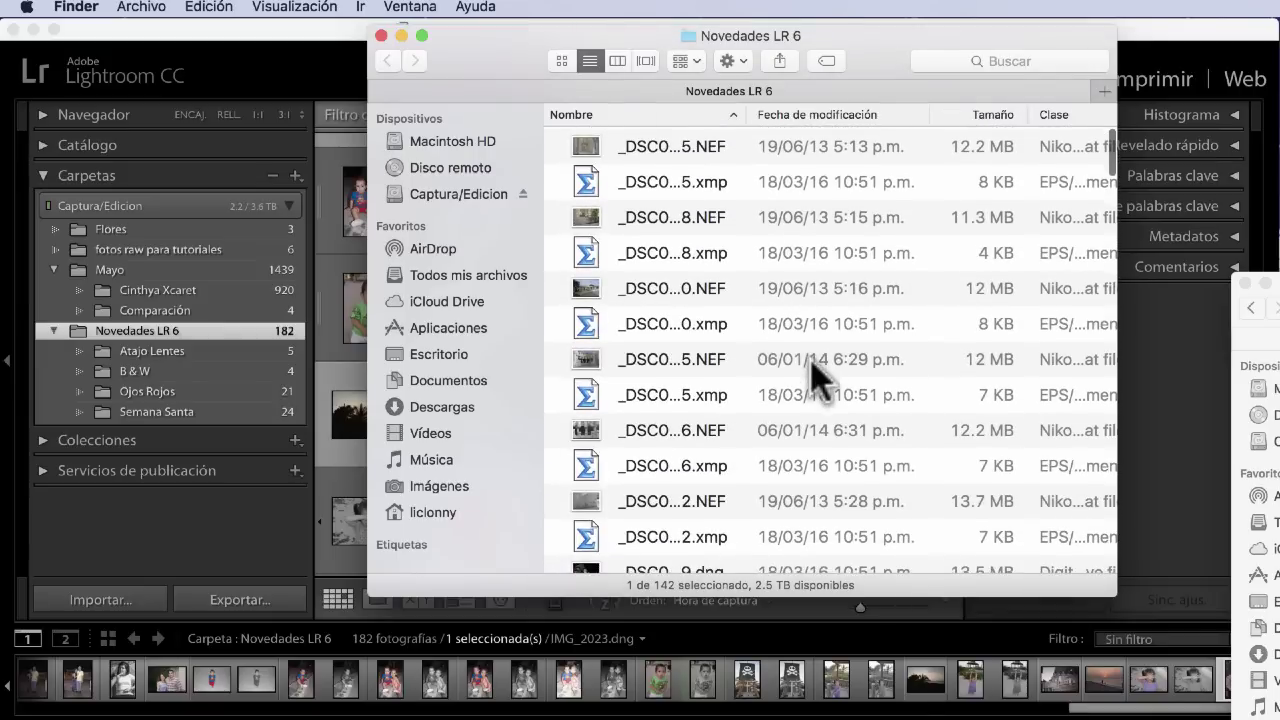
pyautogui.scroll(-5, 812, 378)
pyautogui.scroll(-2, 812, 378)
pyautogui.scroll(-5, 818, 375)
pyautogui.scroll(-5, 818, 372)
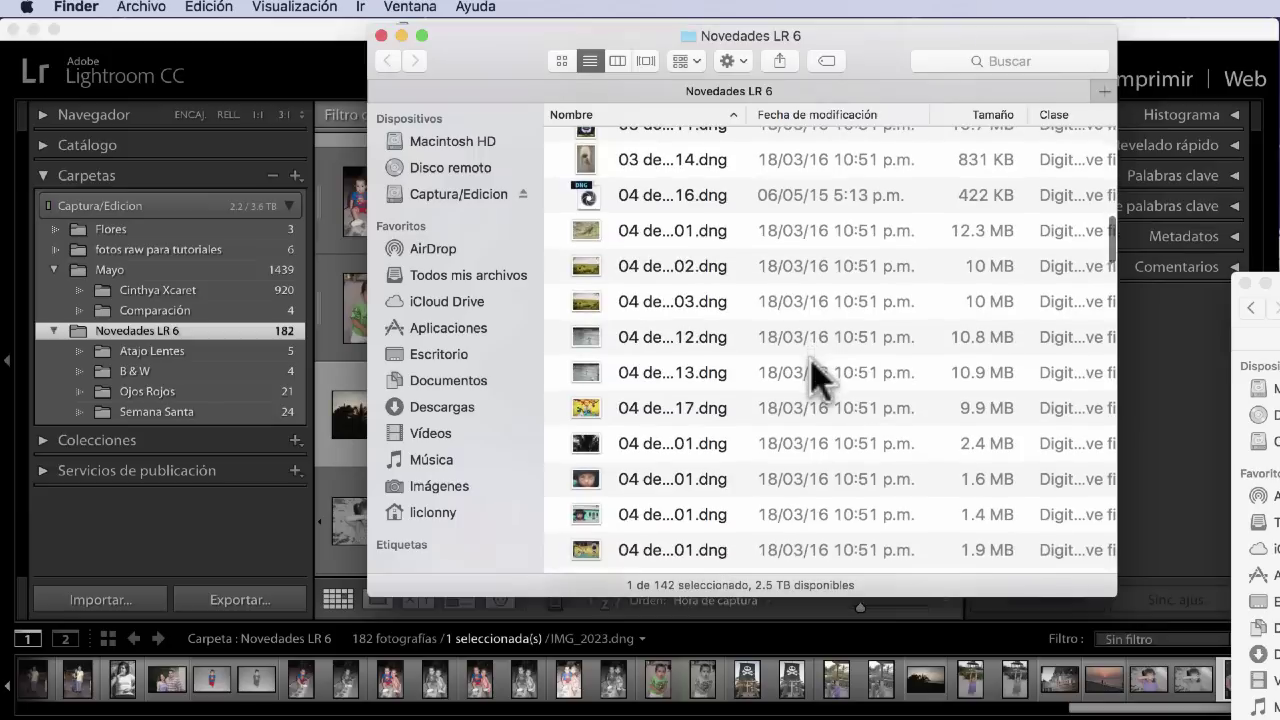
pyautogui.click(616, 61)
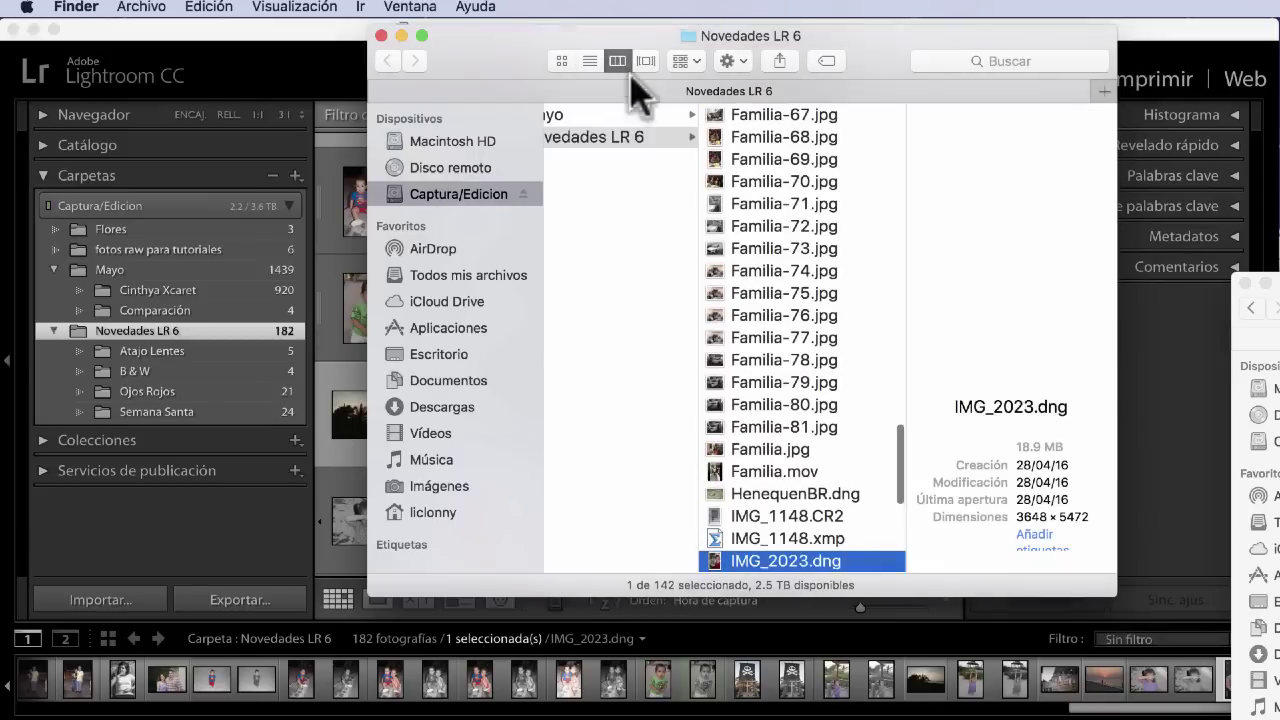
# - Scroll the column preview and shift the Finder window slightly right
pyautogui.scroll(-2, 885, 460)
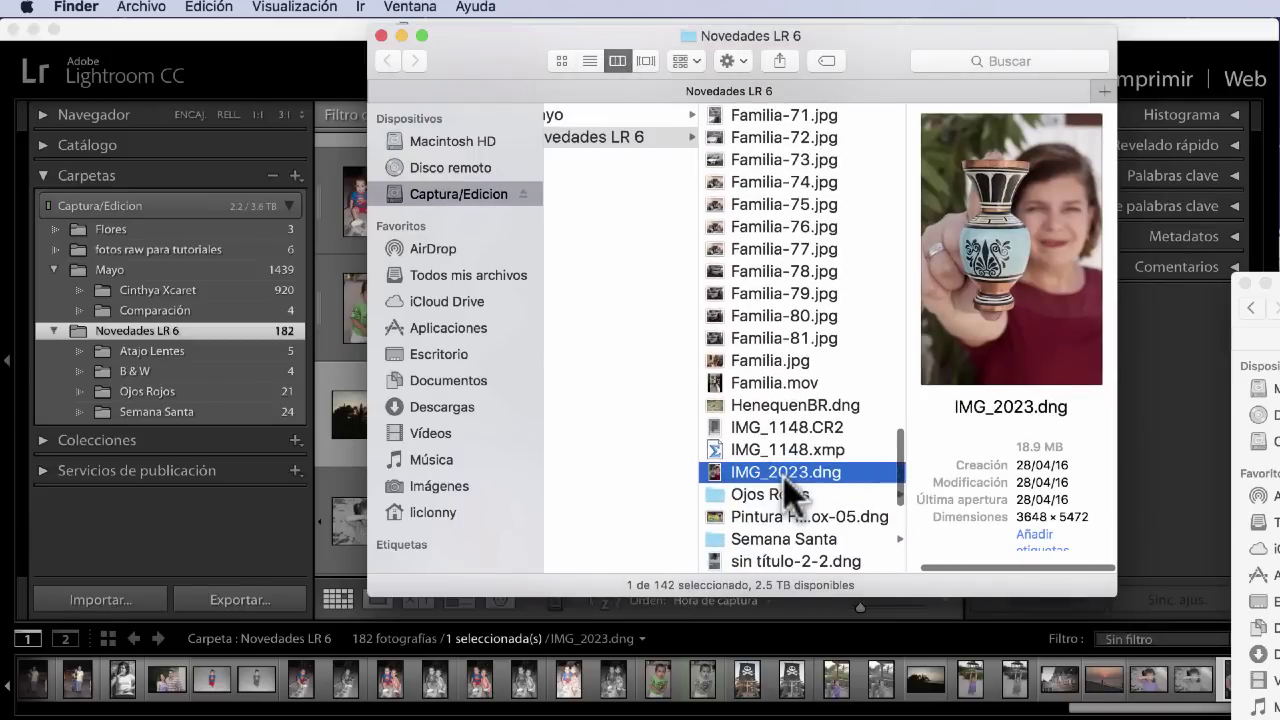
pyautogui.scroll(-1, 808, 492)
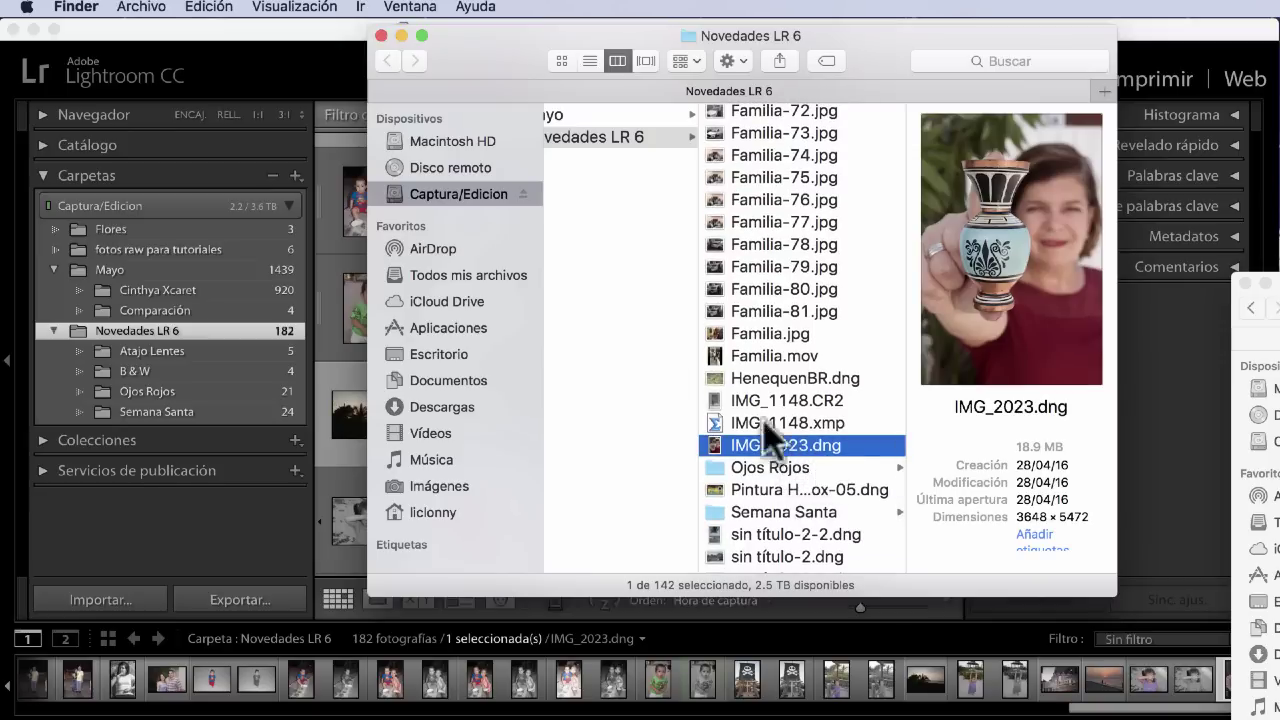
pyautogui.moveTo(511, 46)
pyautogui.mouseDown()
pyautogui.moveTo(553, 50)
pyautogui.moveTo(531, 80)
pyautogui.moveTo(583, 85)
pyautogui.moveTo(1279, 95)
pyautogui.moveTo(1279, 290)
pyautogui.mouseUp()
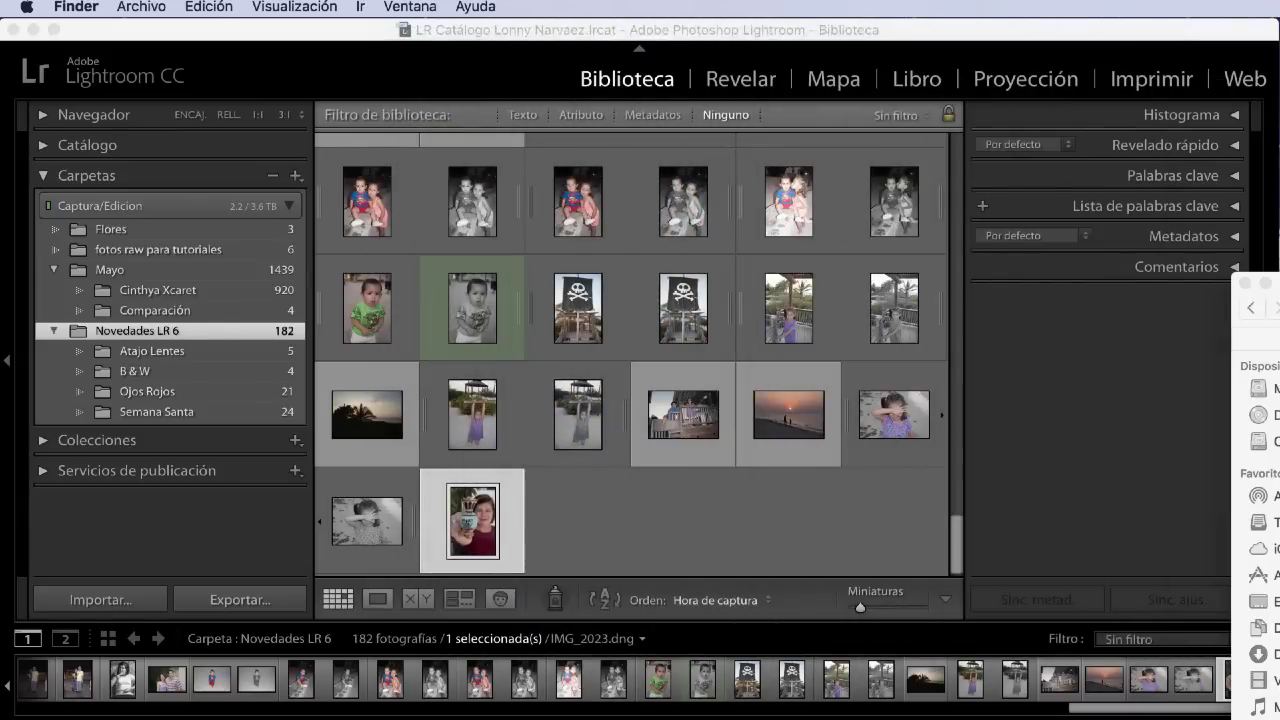
# - Remove IMG_2023.dng from the catalog only, leaving 181 photos, and switch to Finder
pyautogui.click(1120, 35)
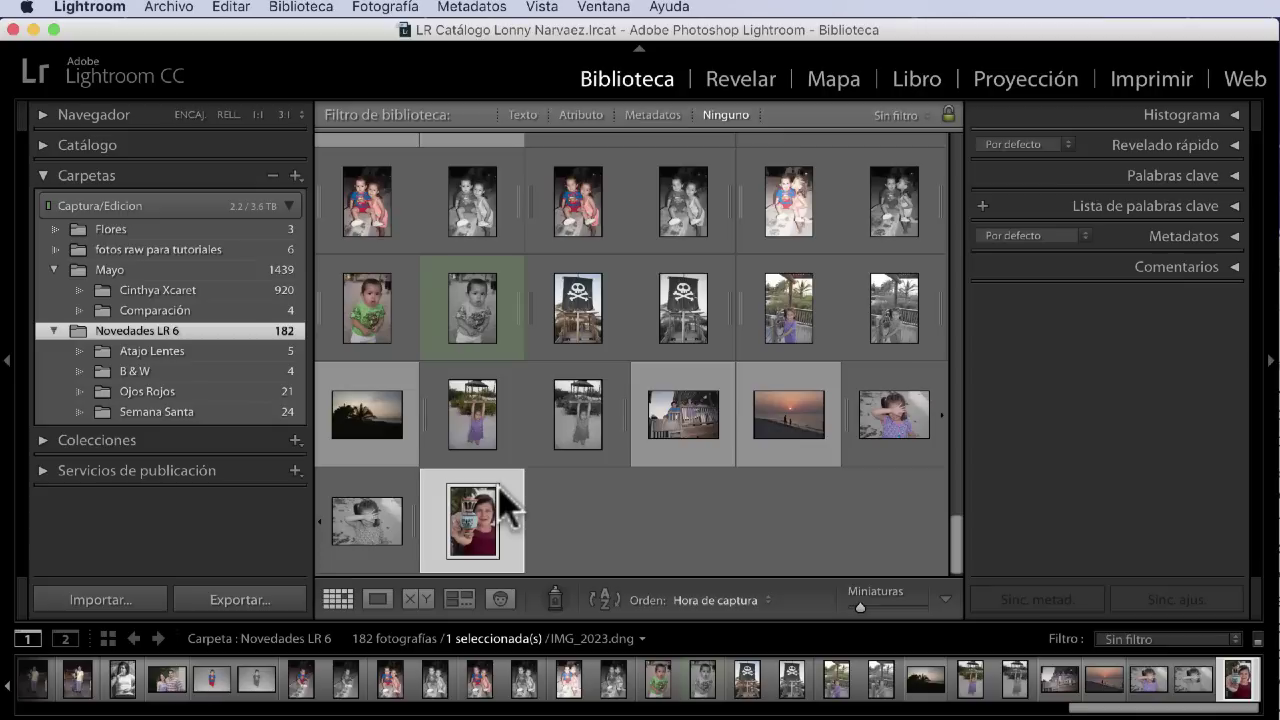
pyautogui.press('Delete')
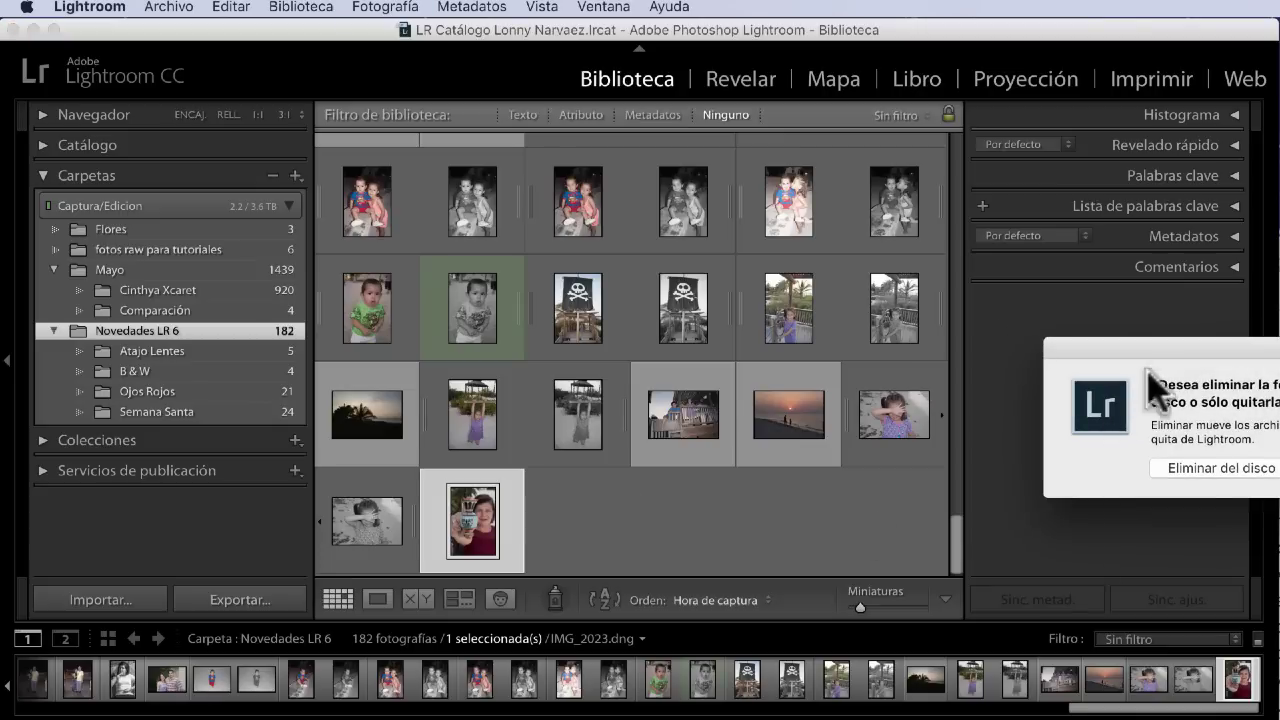
pyautogui.moveTo(1148, 386); pyautogui.dragTo(538, 300)
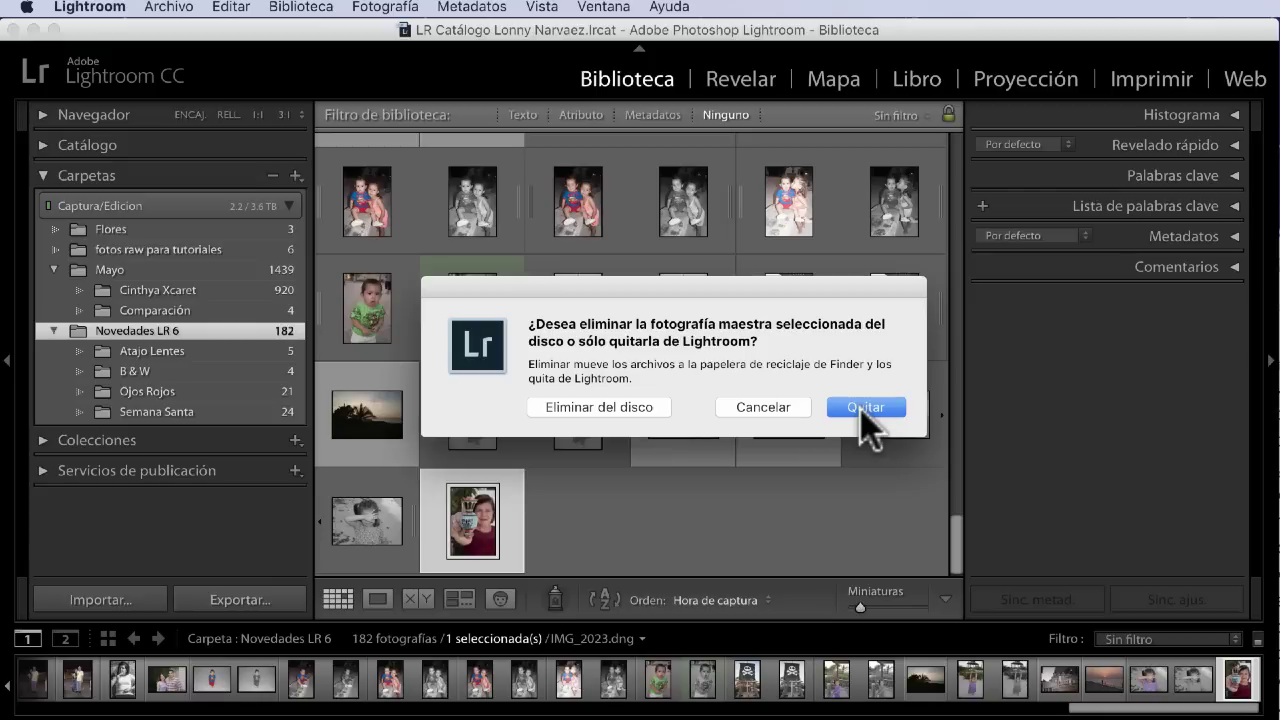
pyautogui.click(862, 407)
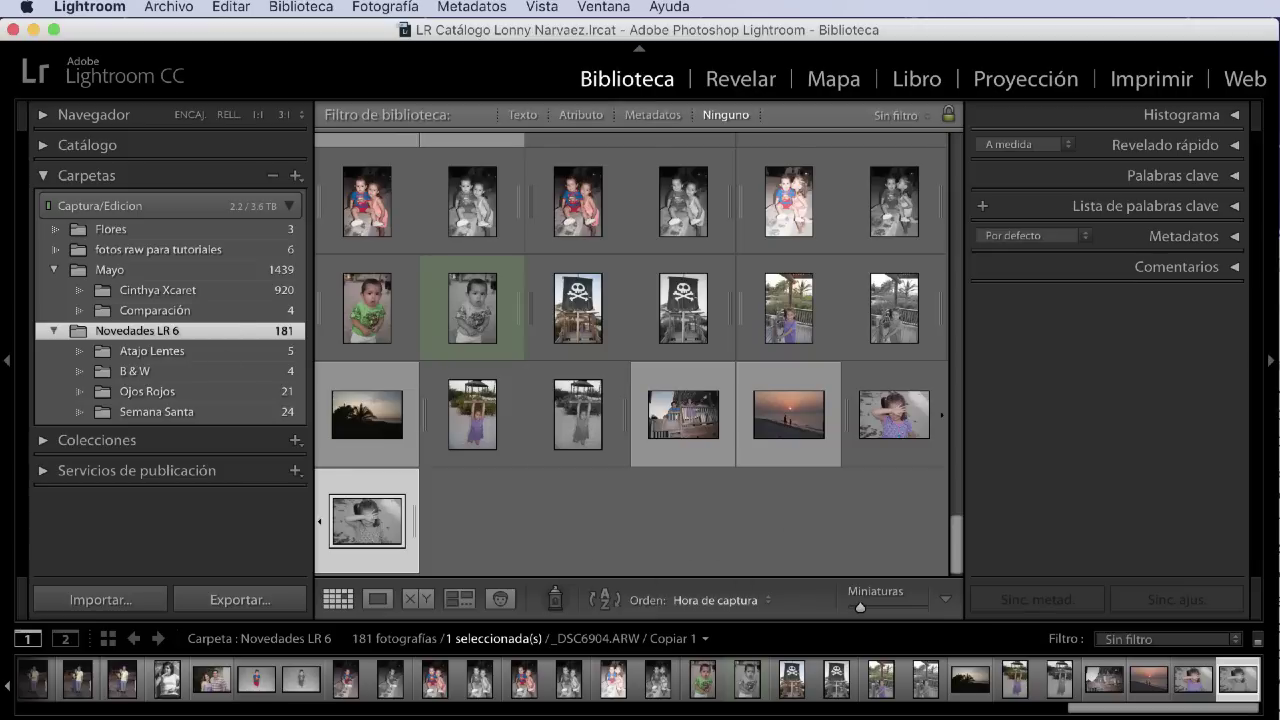
pyautogui.press('super+Tab')
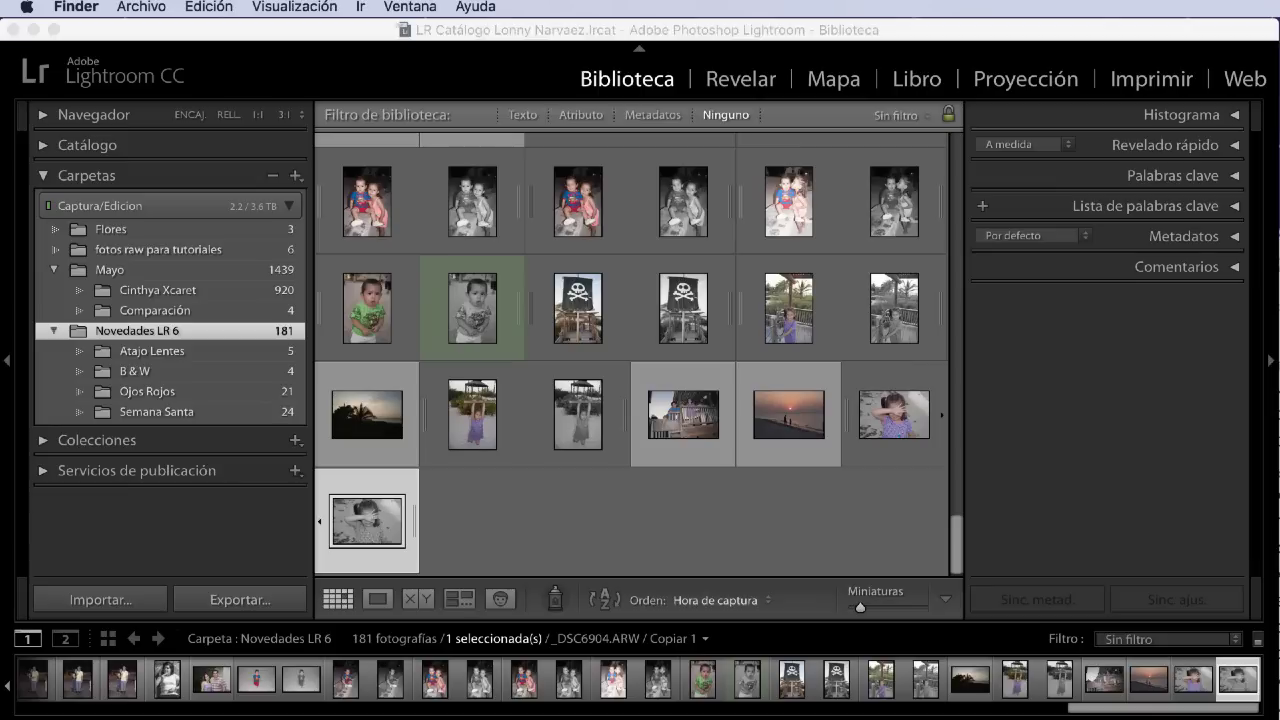
pyautogui.press('super+n')
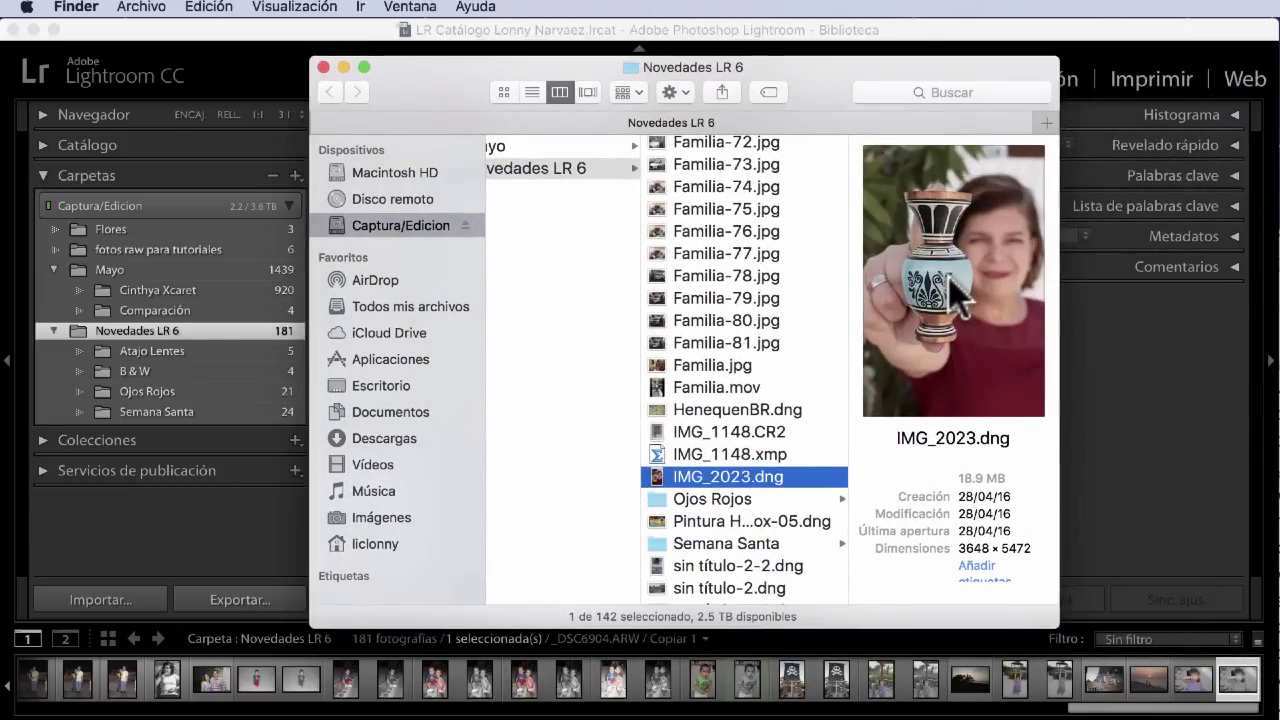
pyautogui.press('super+w')
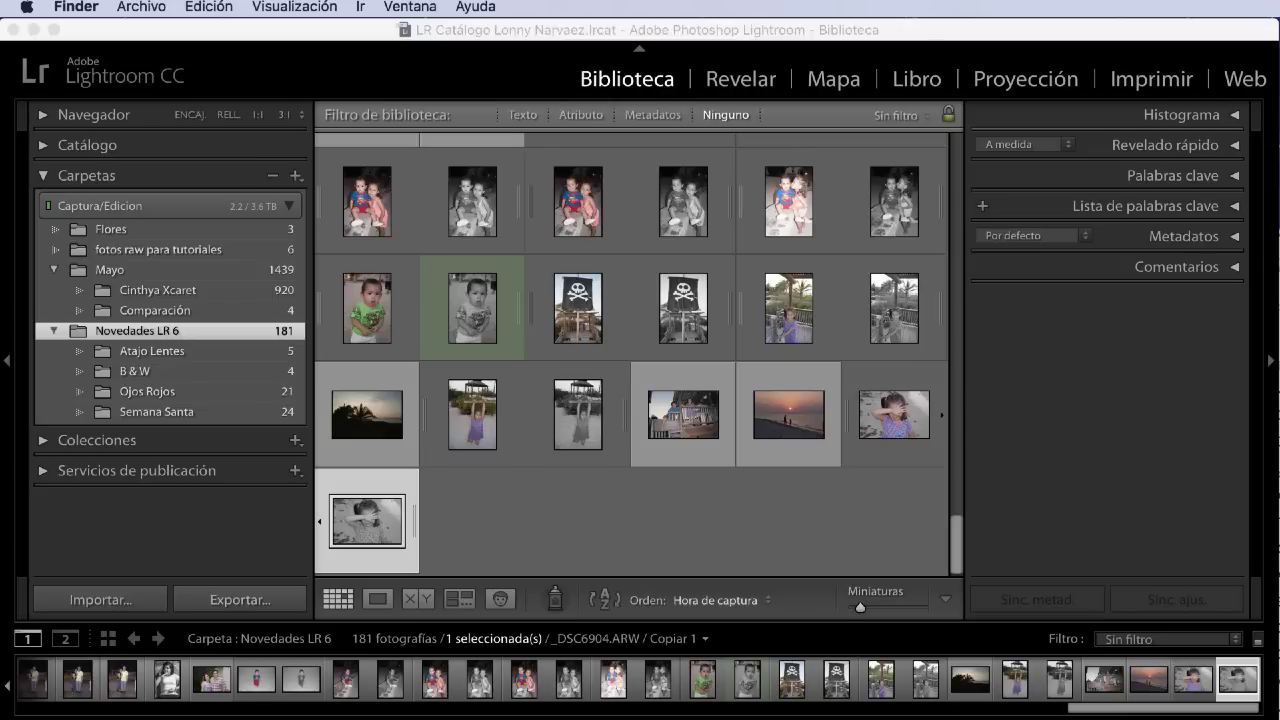
# - Bring Lightroom to the front and expand the Navegador panel
pyautogui.click(1153, 470)
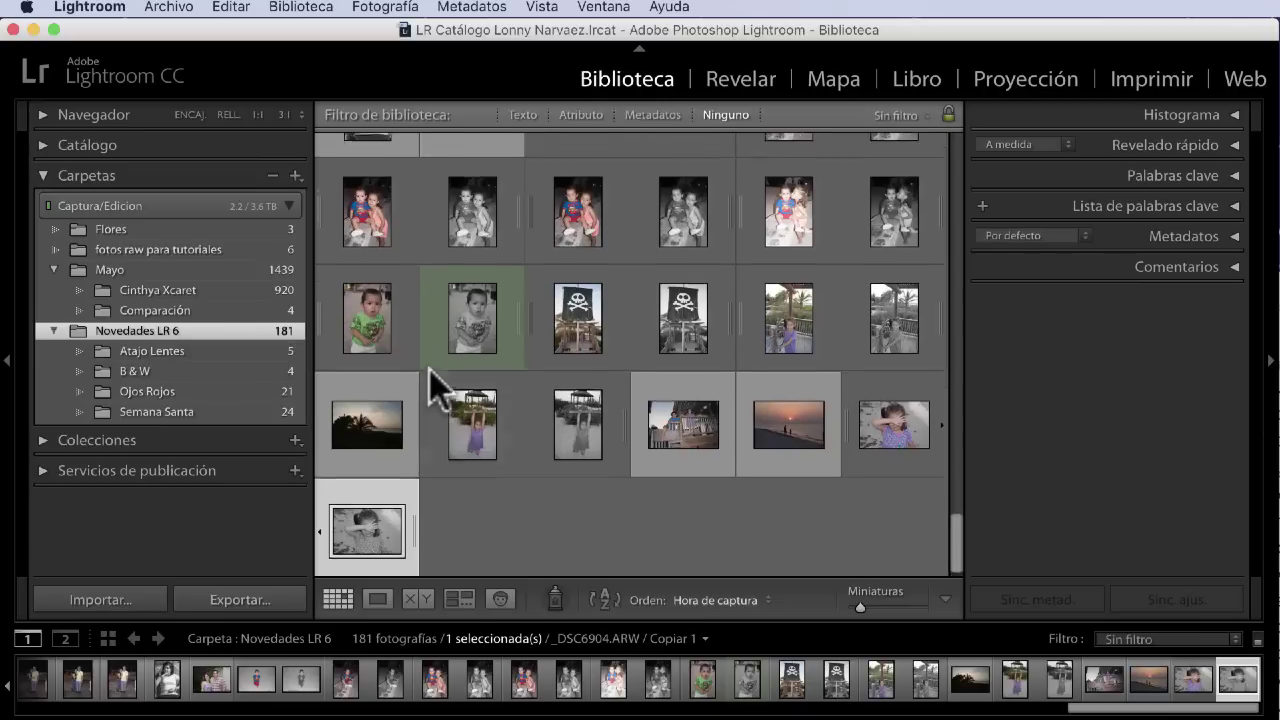
pyautogui.scroll(2, 429, 368)
pyautogui.scroll(-2, 429, 368)
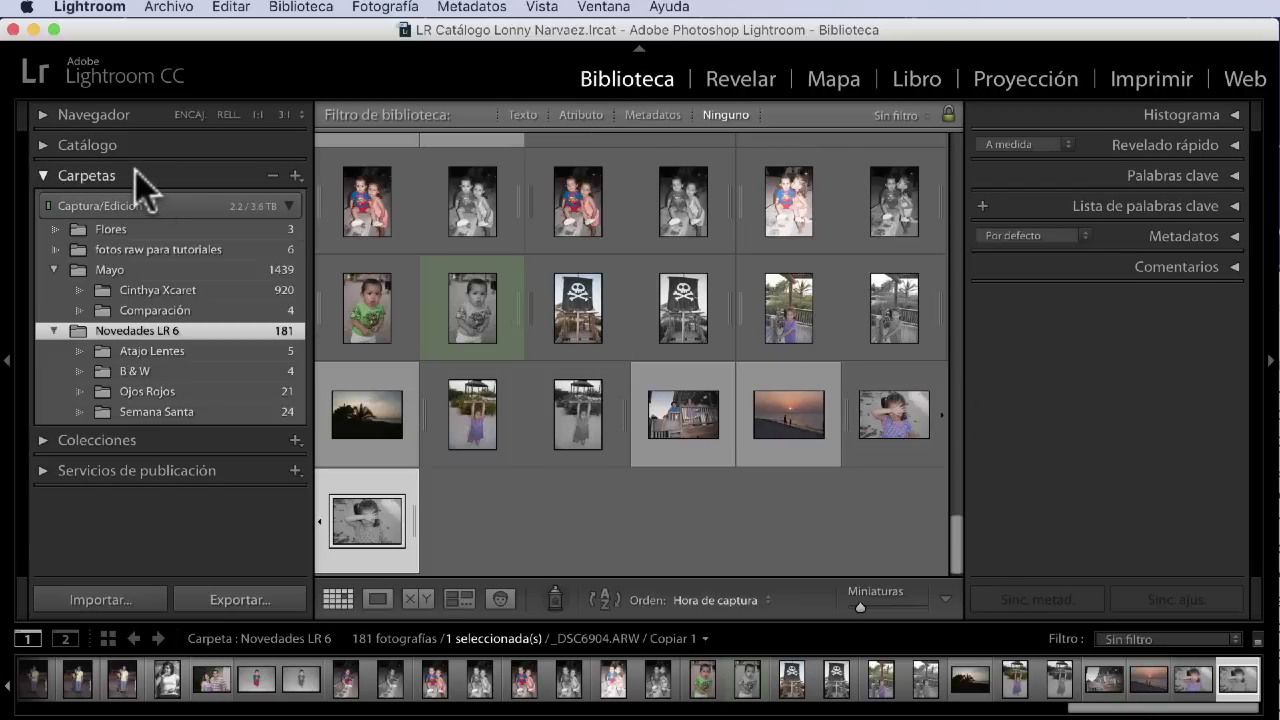
pyautogui.click(43, 114)
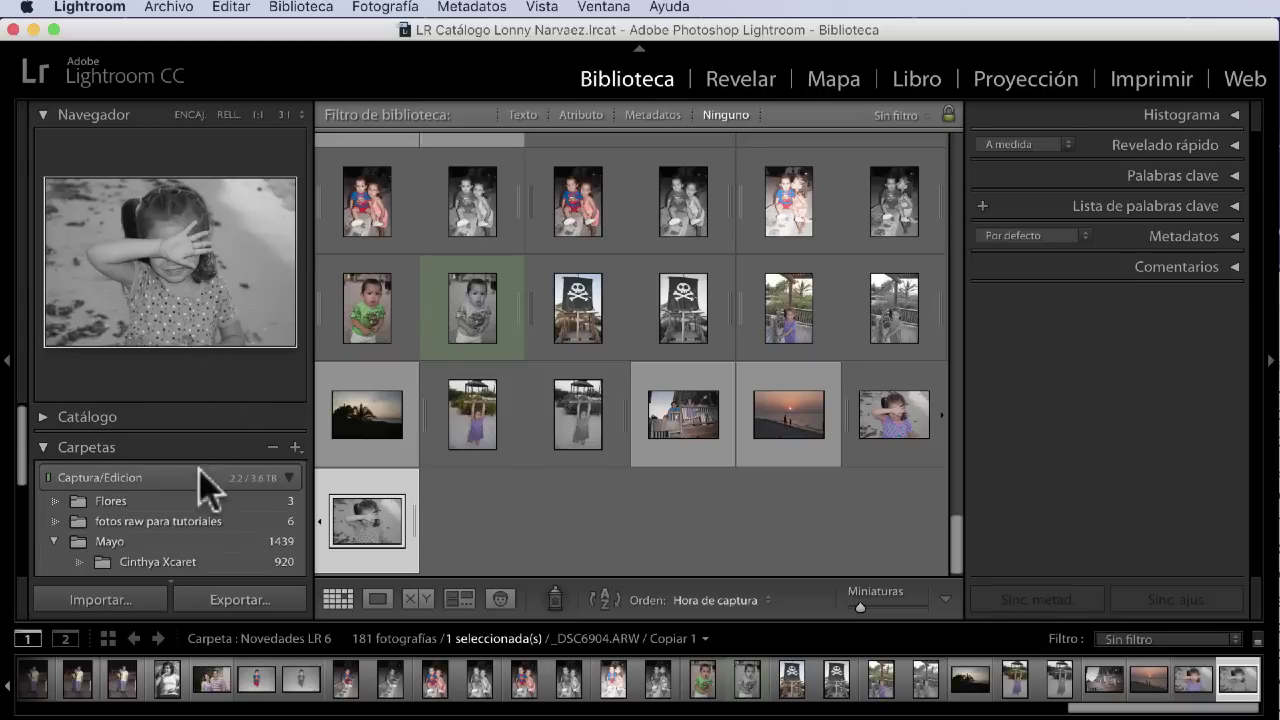
pyautogui.scroll(-2, 200, 505)
pyautogui.scroll(-1, 195, 517)
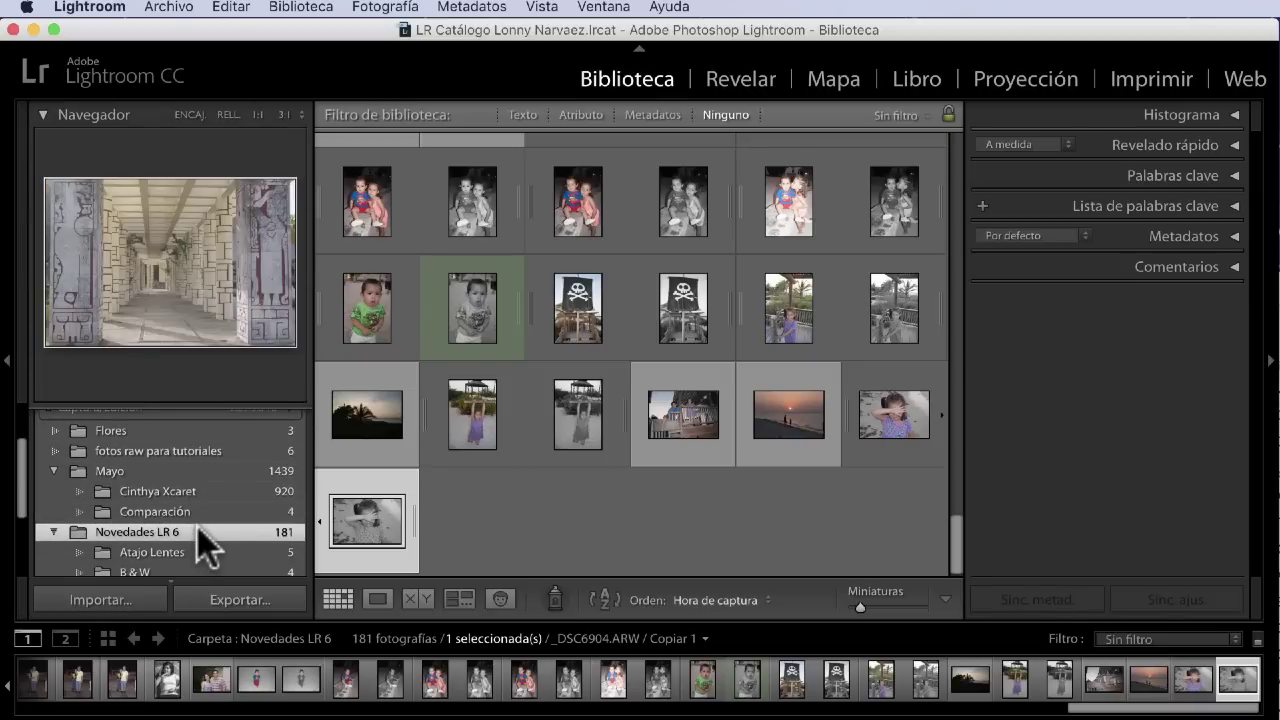
# - Run Biblioteca > Sincronizar carpeta on the Novedades LR 6 folder
pyautogui.click(303, 9)
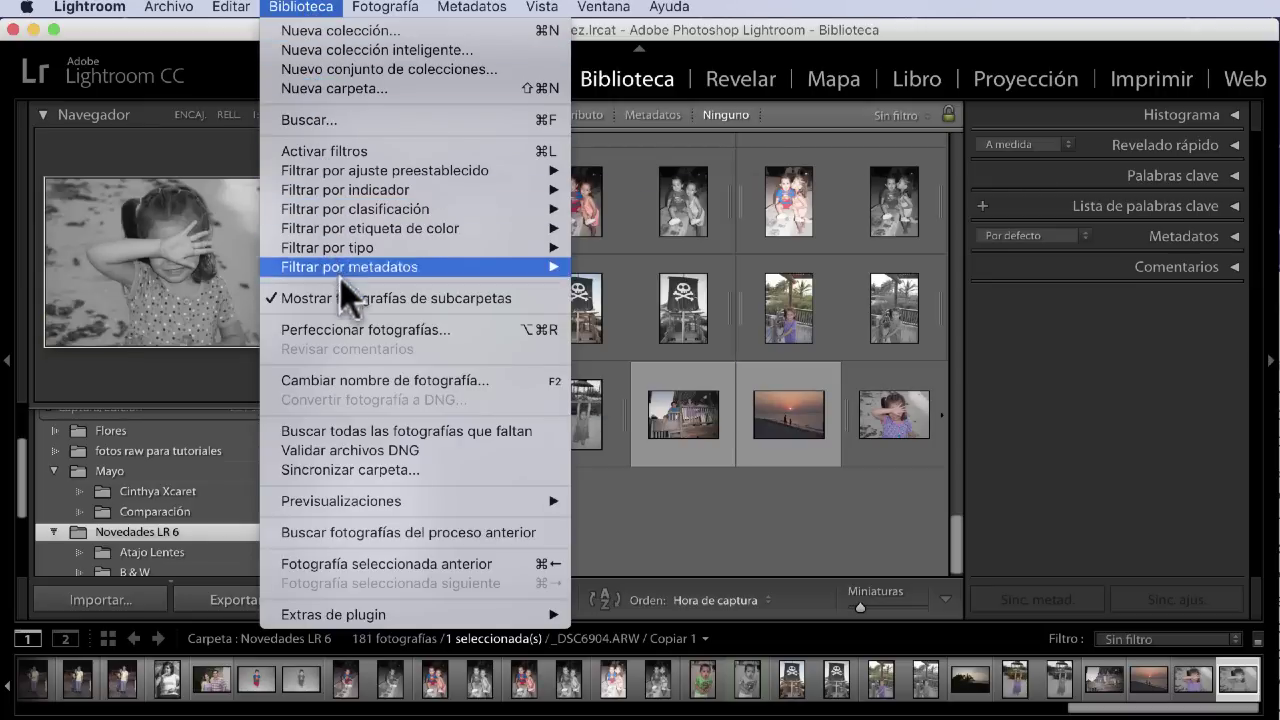
pyautogui.click(435, 468)
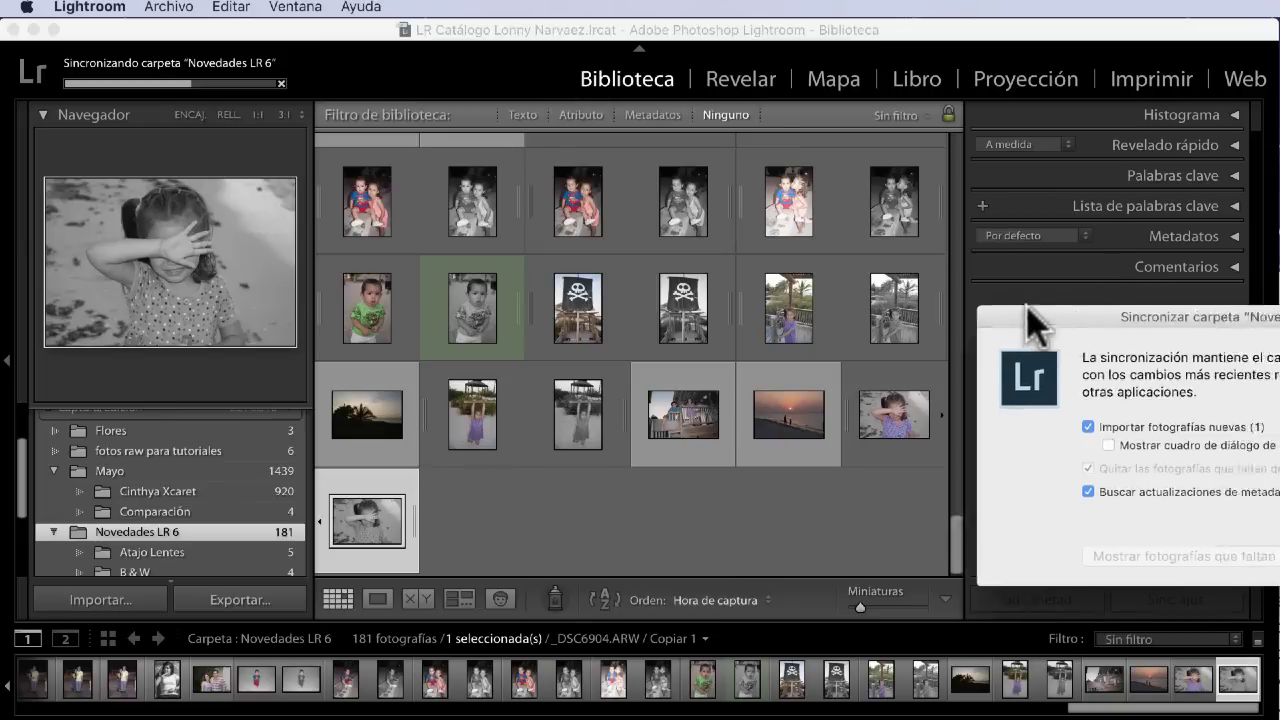
# - Sync with Importar fotografías nuevas checked to re-import IMG_2023.dng
pyautogui.moveTo(1130, 318); pyautogui.dragTo(421, 228)
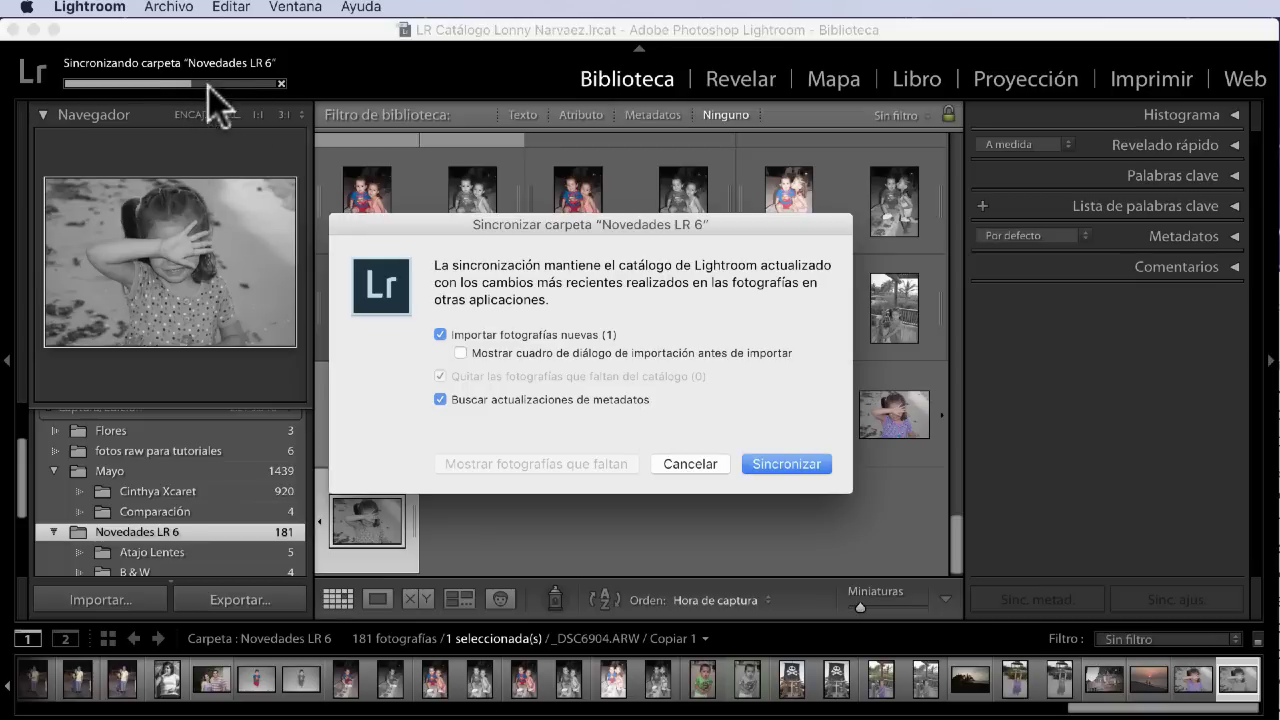
pyautogui.click(785, 463)
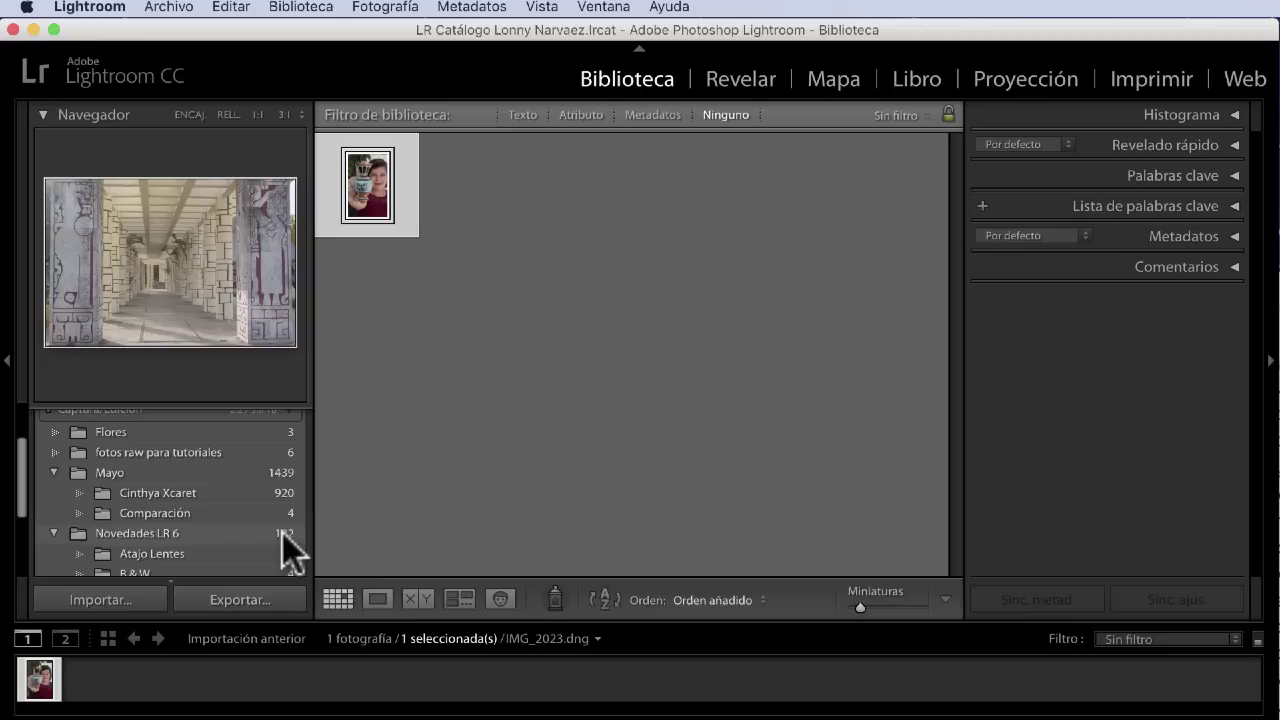
# - Select the Novedades LR 6 folder (182 photos) and view IMG_2023.dng in Loupe
pyautogui.click(261, 530)
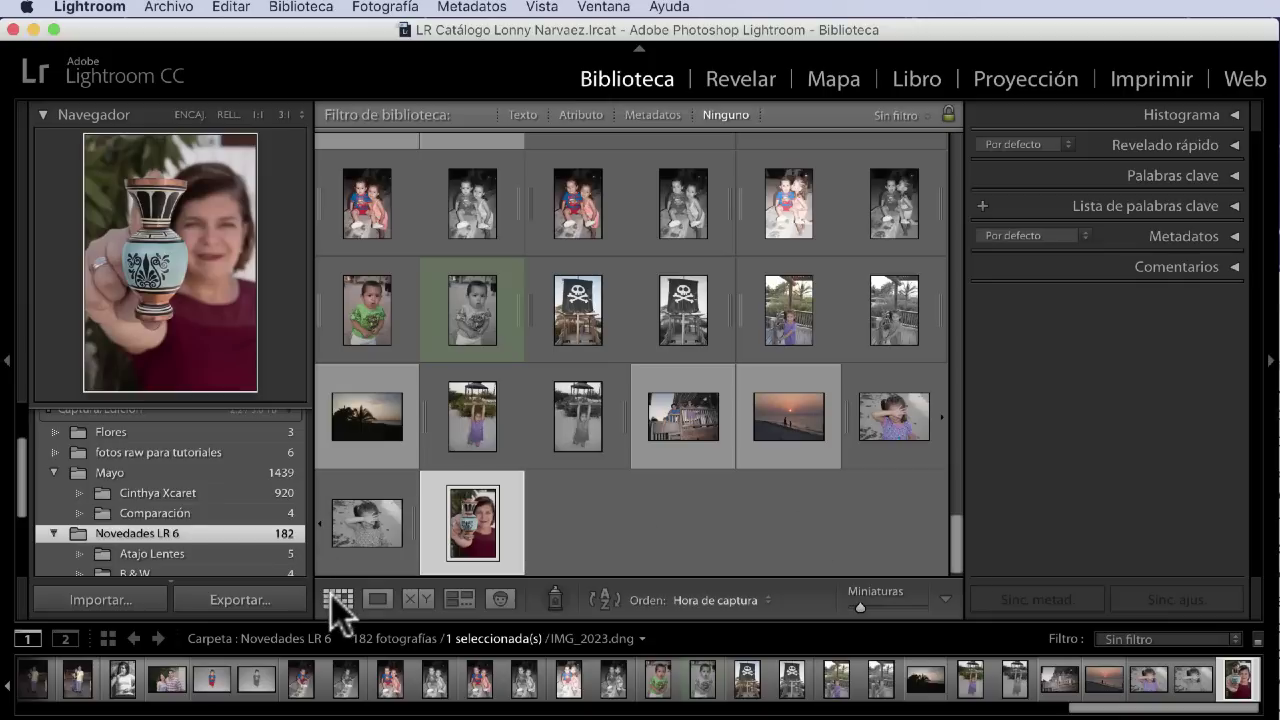
pyautogui.click(377, 599)
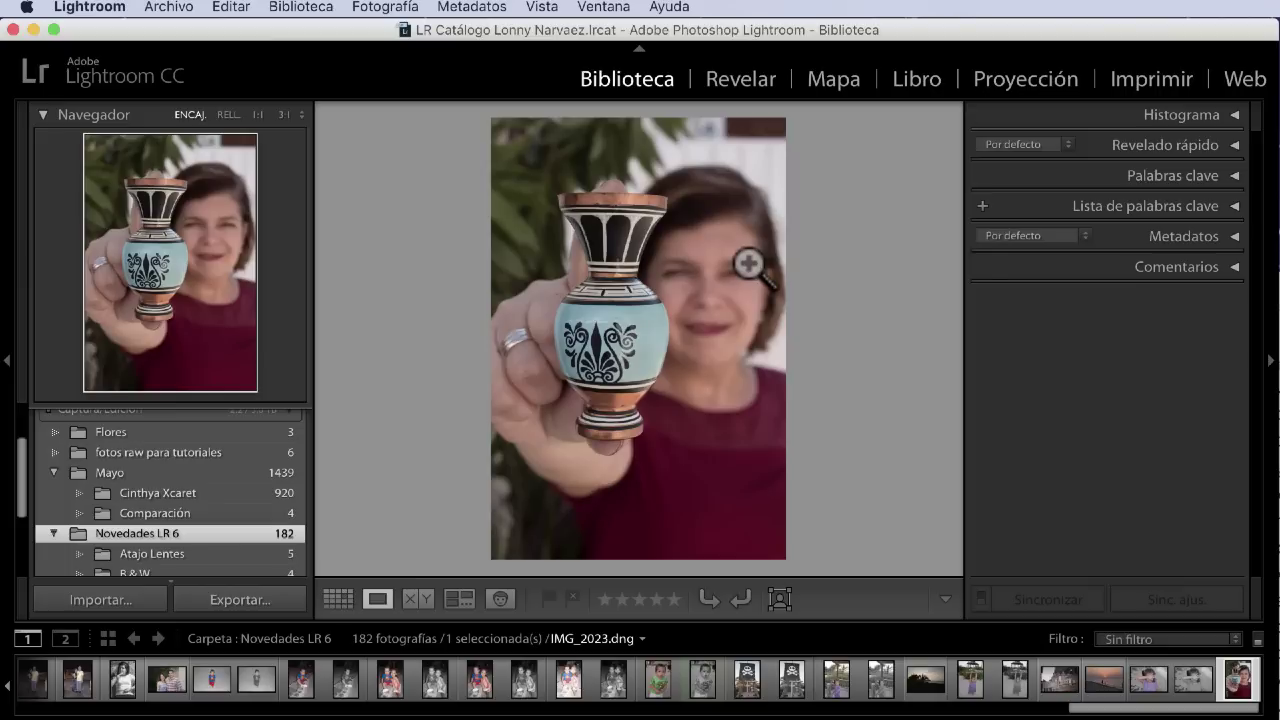
pyautogui.rightClick(655, 145)
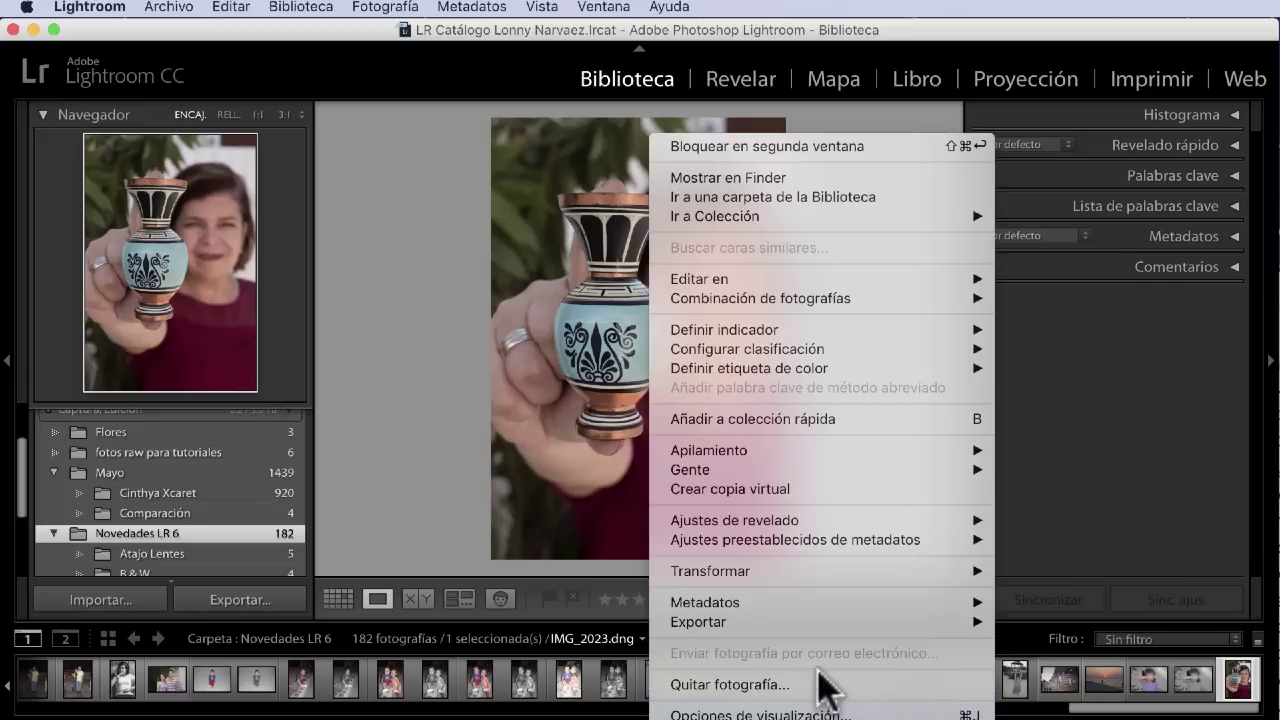
pyautogui.click(1137, 520)
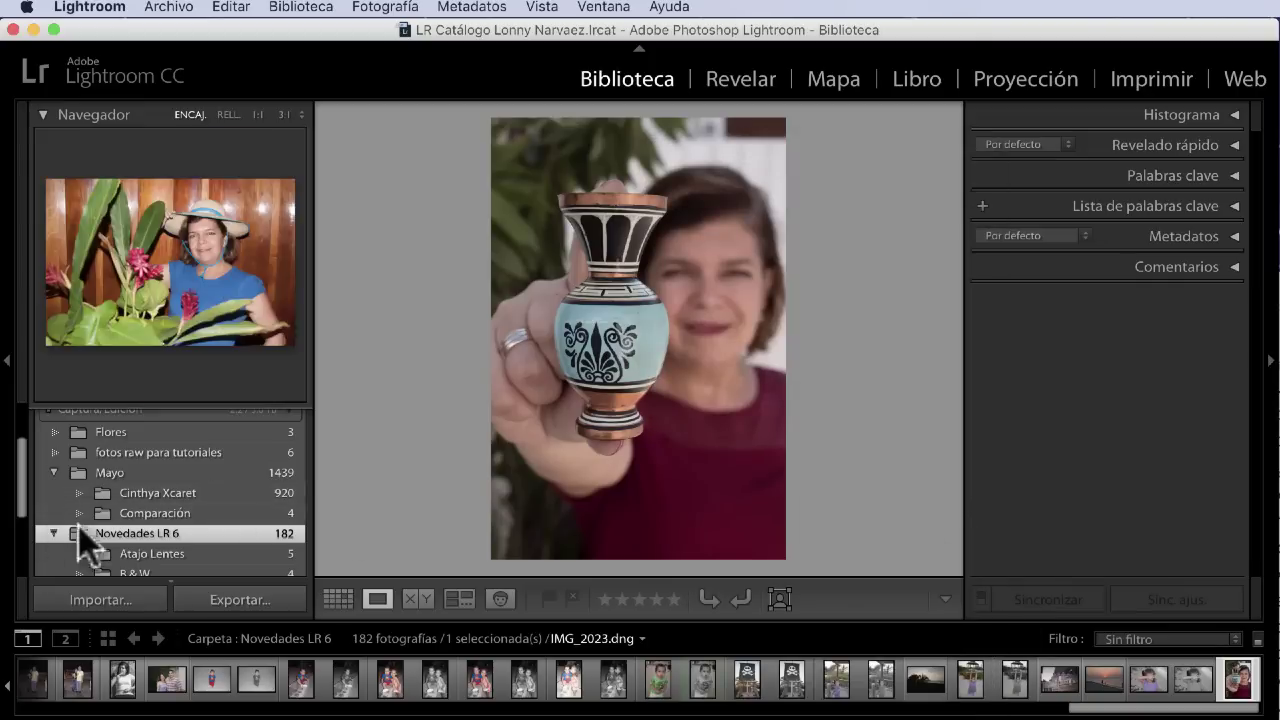
pyautogui.rightClick(155, 524)
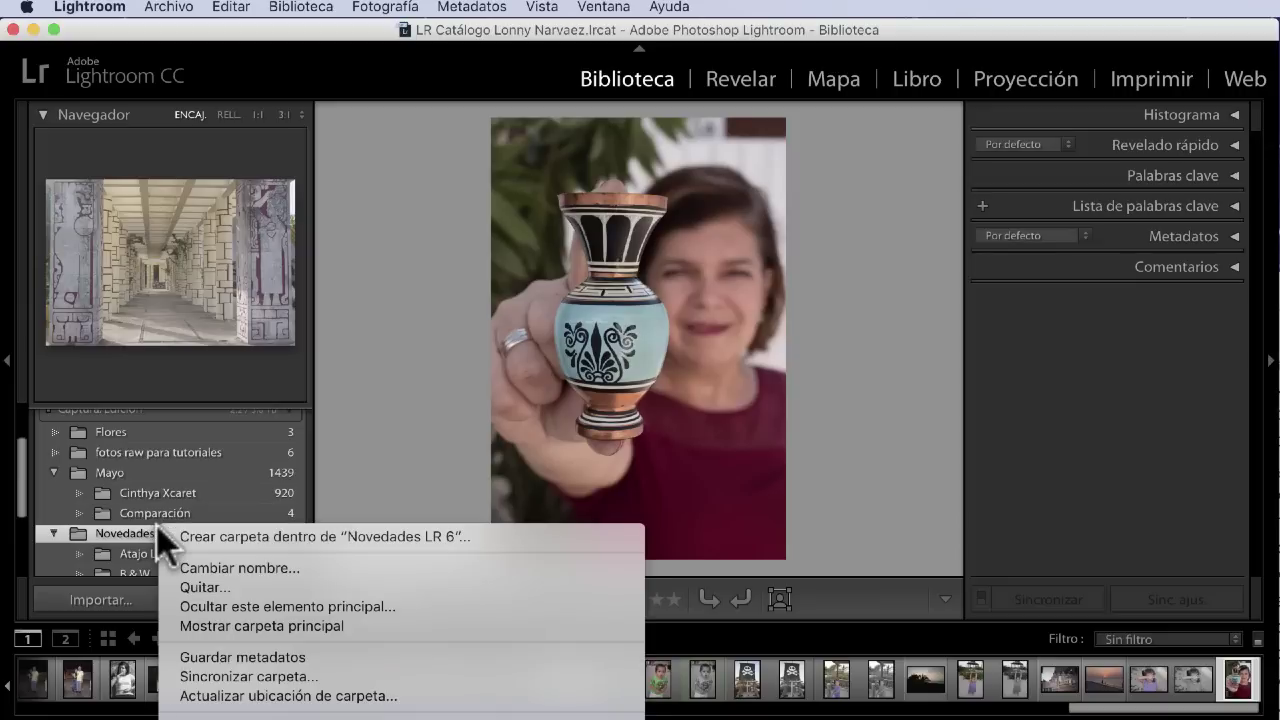
pyautogui.rightClick(119, 529)
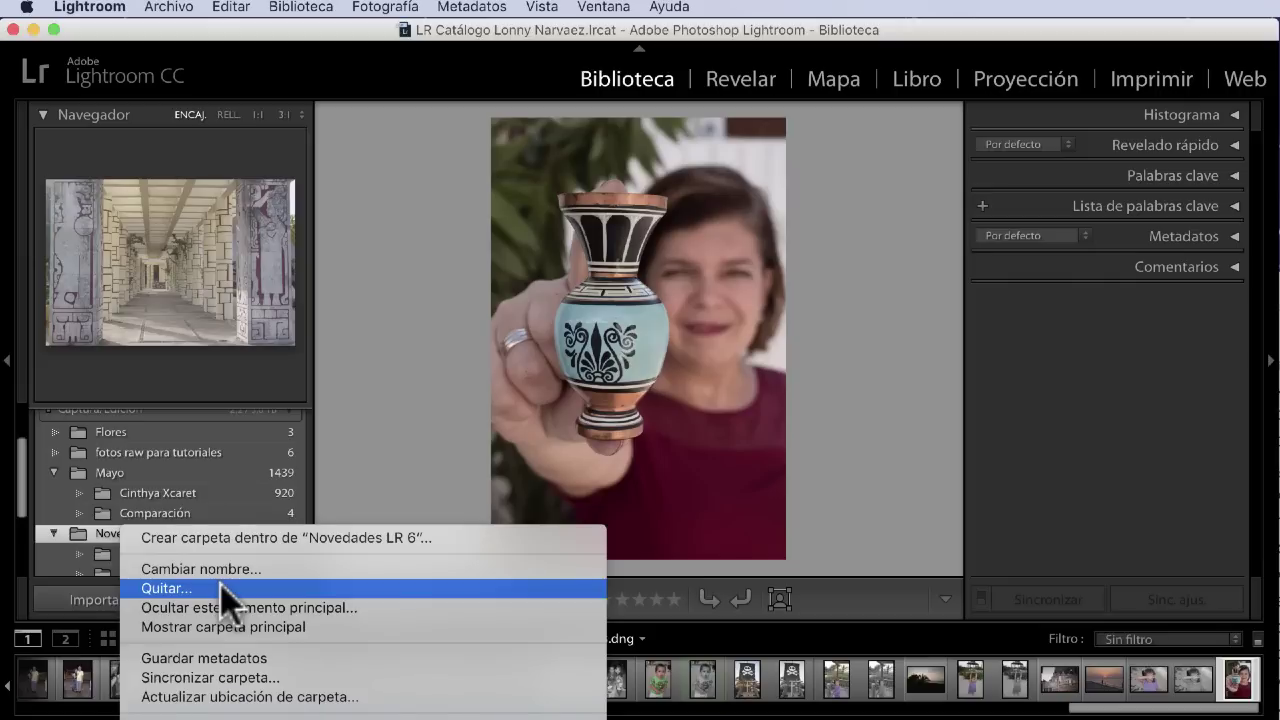
pyautogui.click(333, 410)
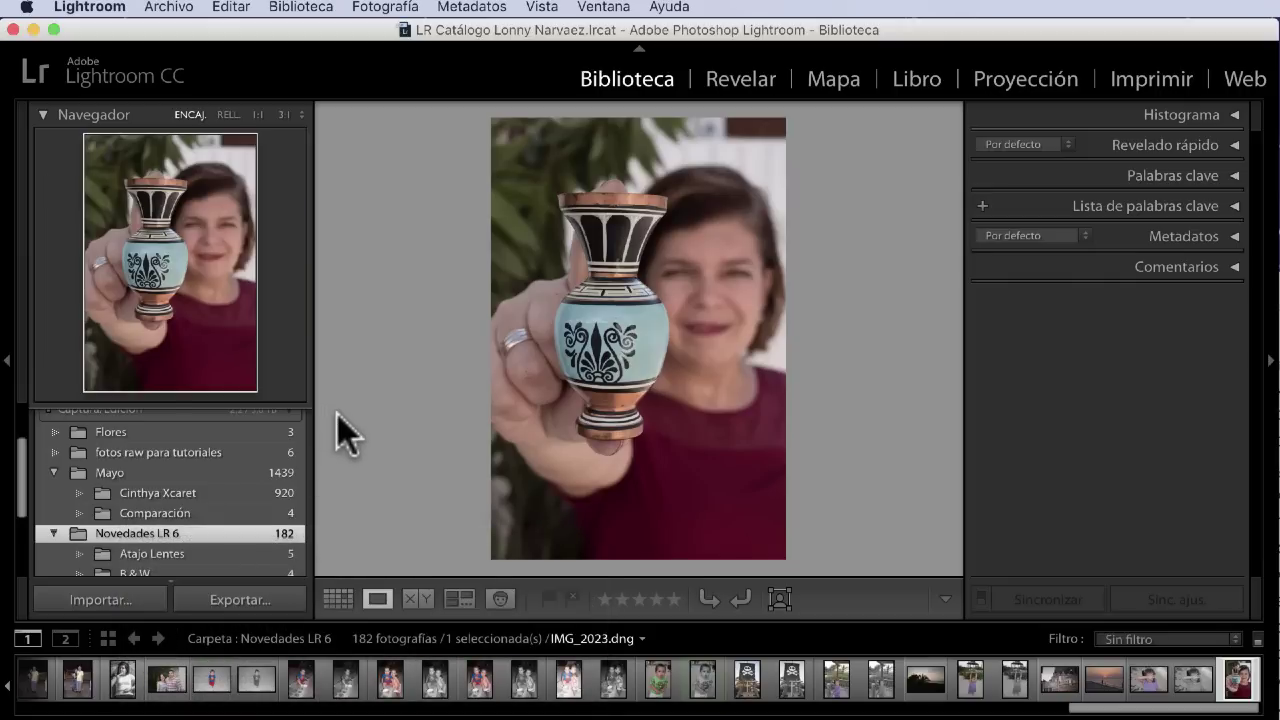